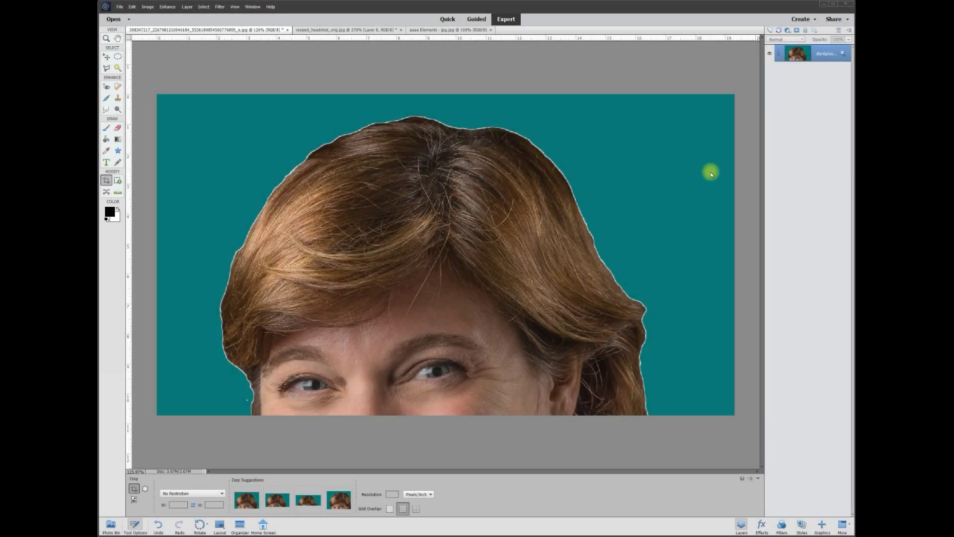
# Step: In the teal-background headshot document, switch from the Lasso to the Magic Wand tool
pyautogui.click(418, 31)
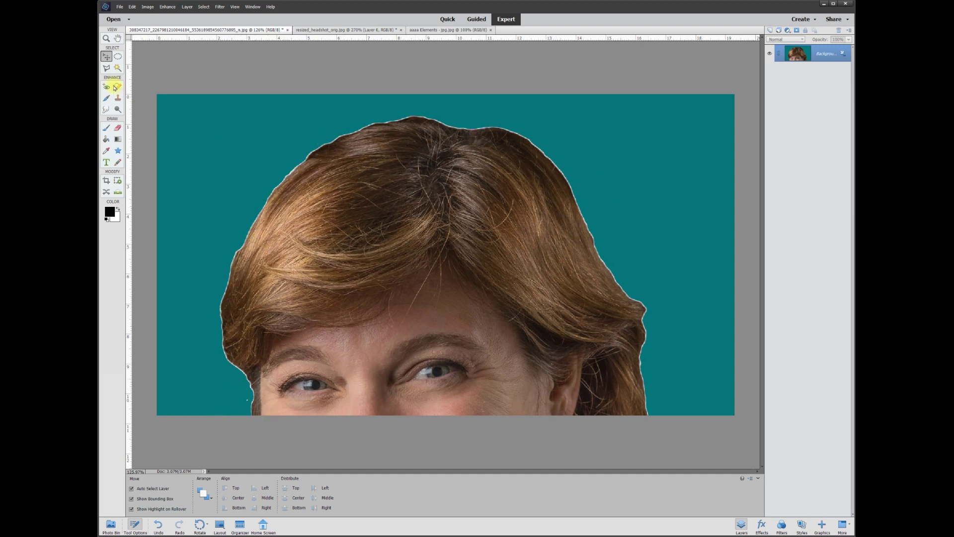
pyautogui.click(106, 69)
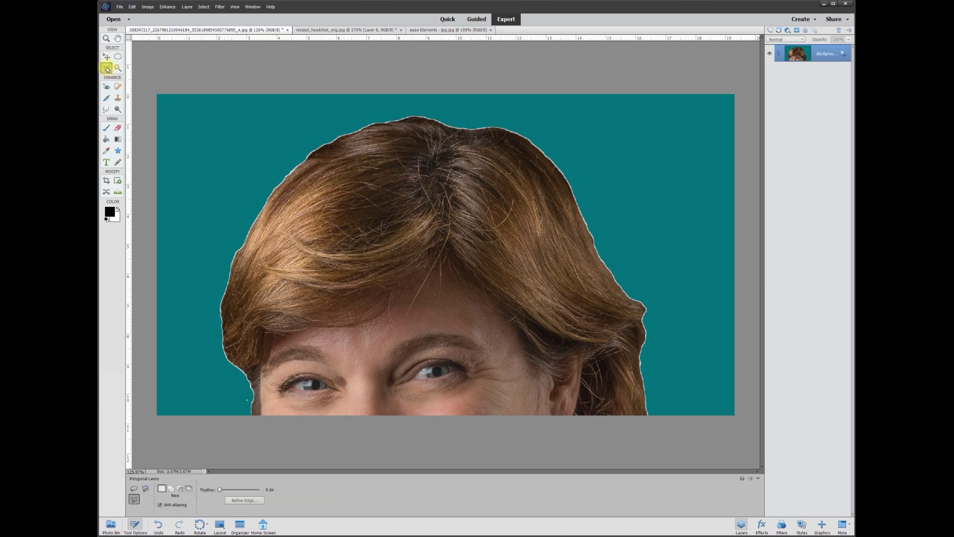
pyautogui.click(118, 69)
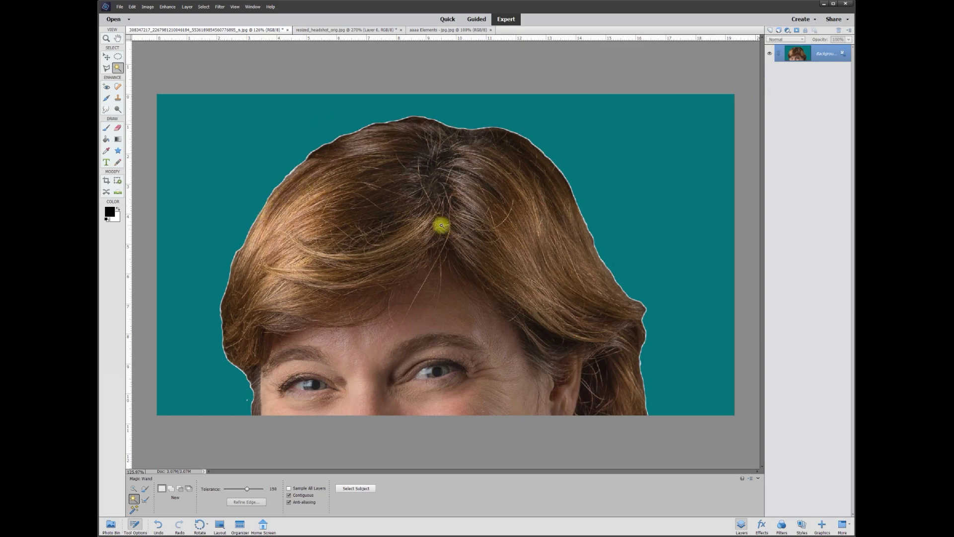
# Step: Zoom in on the woman's hair edge, then switch to the resized_headshot_orig.jpg document
pyautogui.scroll(10, 255, 230)
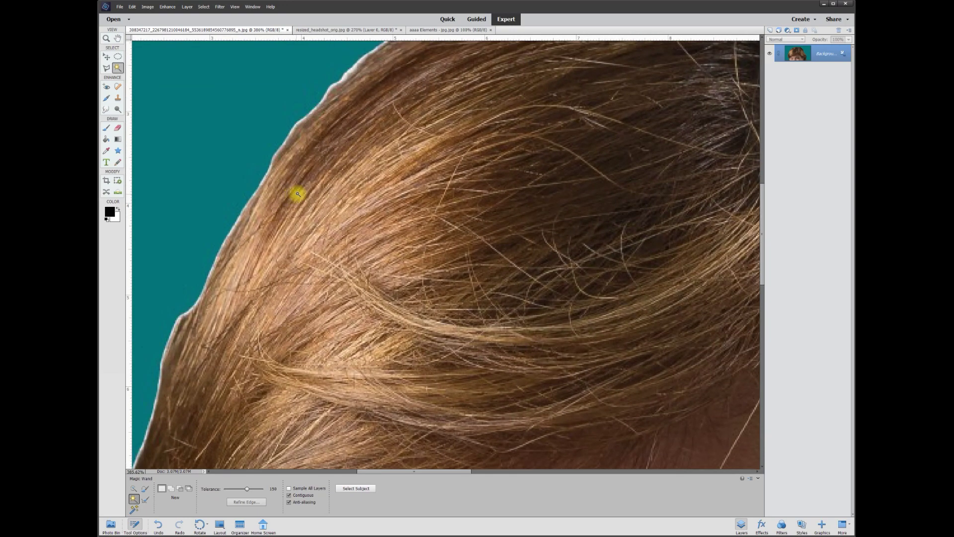
pyautogui.scroll(1, 298, 194)
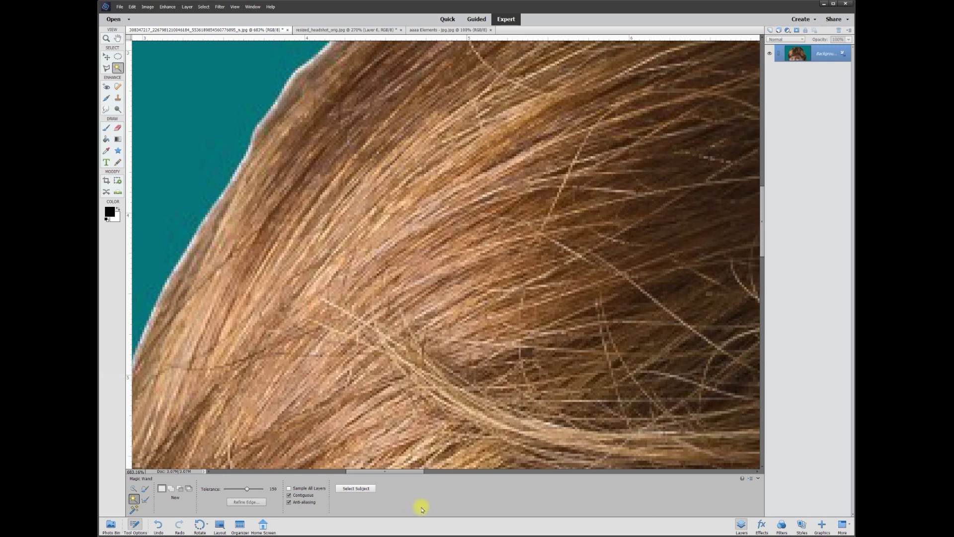
pyautogui.moveTo(406, 474); pyautogui.dragTo(388, 475)
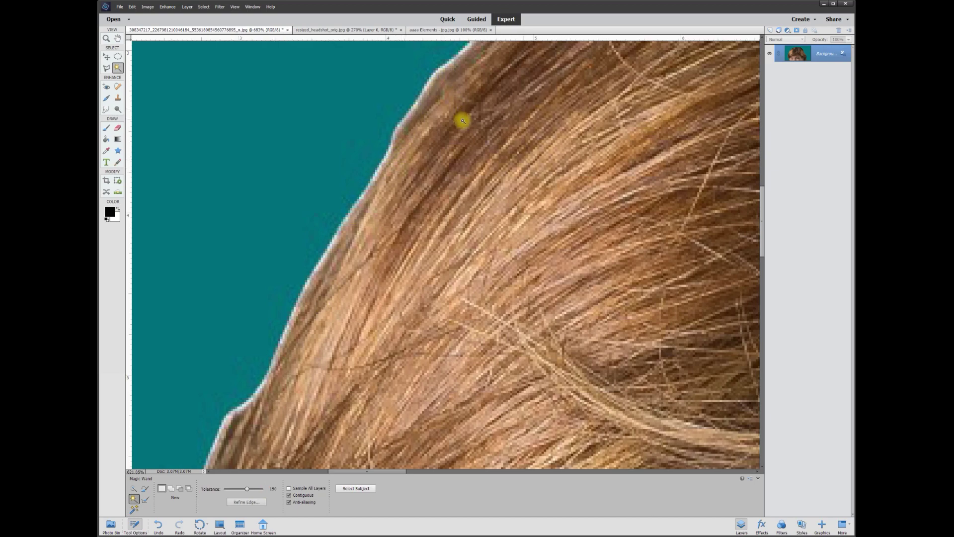
pyautogui.scroll(1, 461, 119)
pyautogui.scroll(1, 389, 134)
pyautogui.scroll(-6, 388, 139)
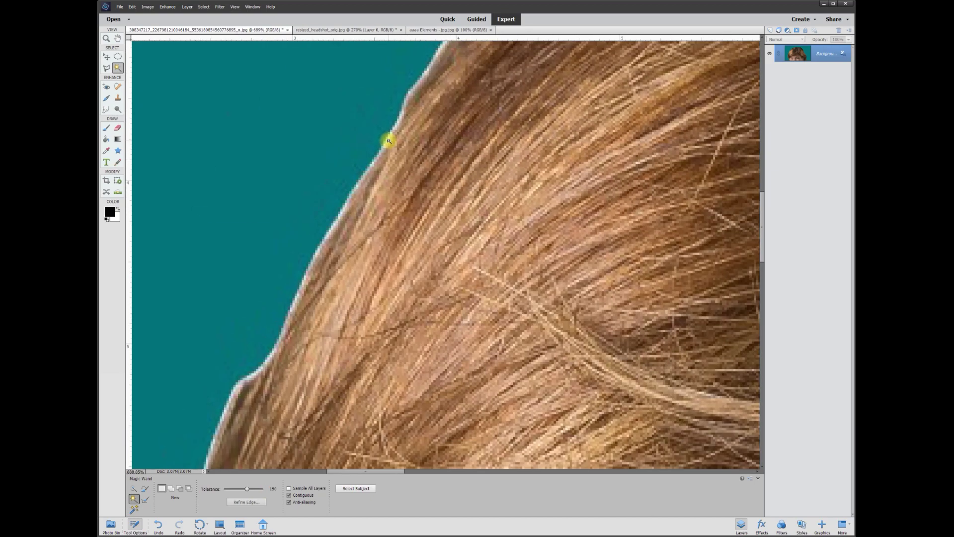
pyautogui.hotkey('ctrl', 'Tab')
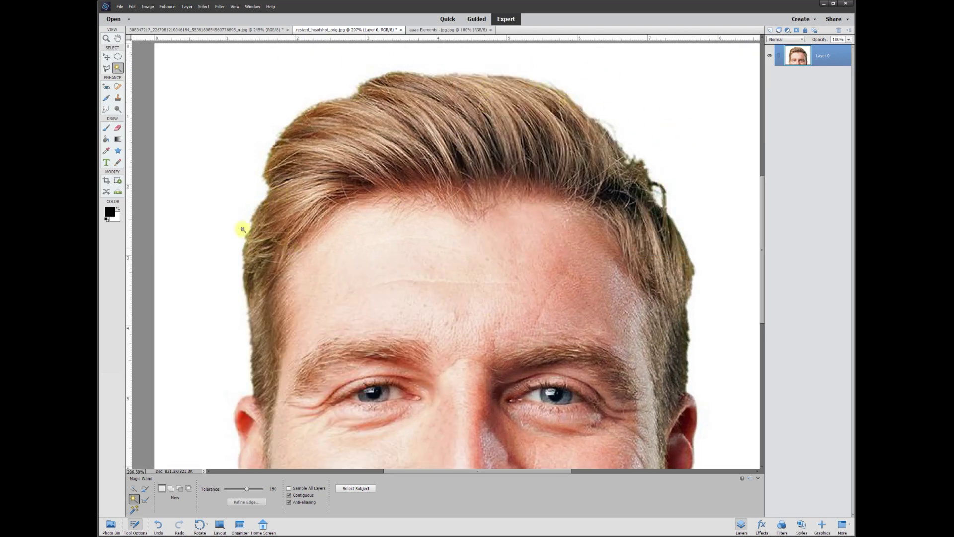
pyautogui.scroll(5, 243, 229)
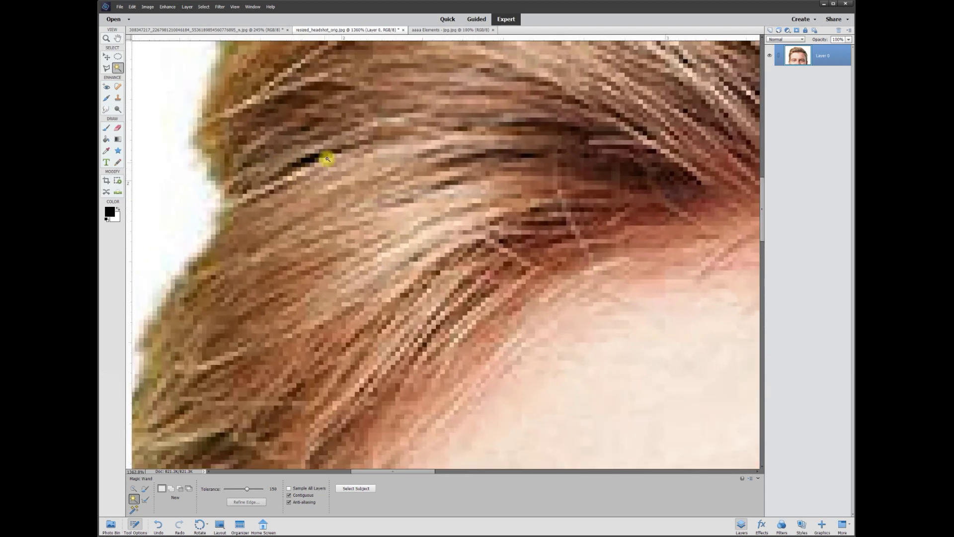
pyautogui.moveTo(418, 473); pyautogui.dragTo(401, 473)
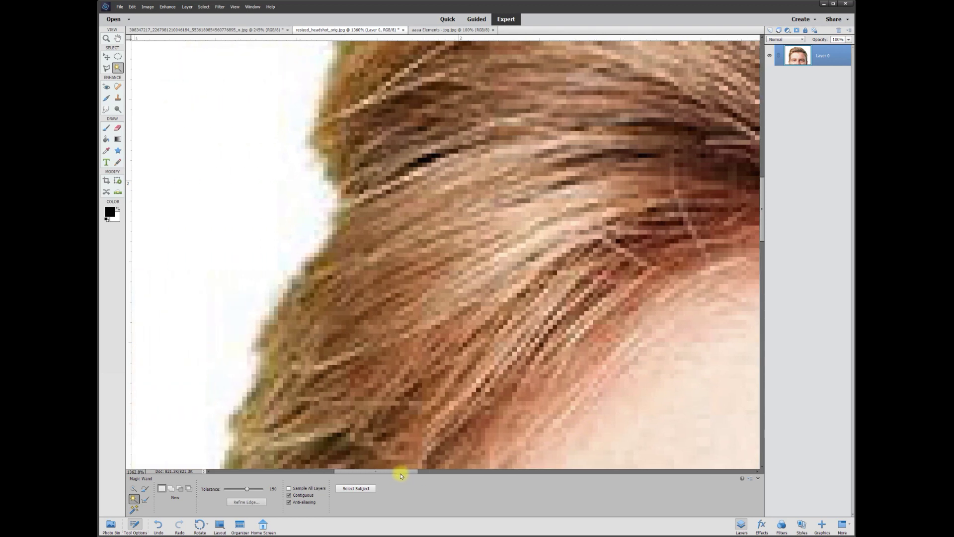
pyautogui.scroll(1, 291, 282)
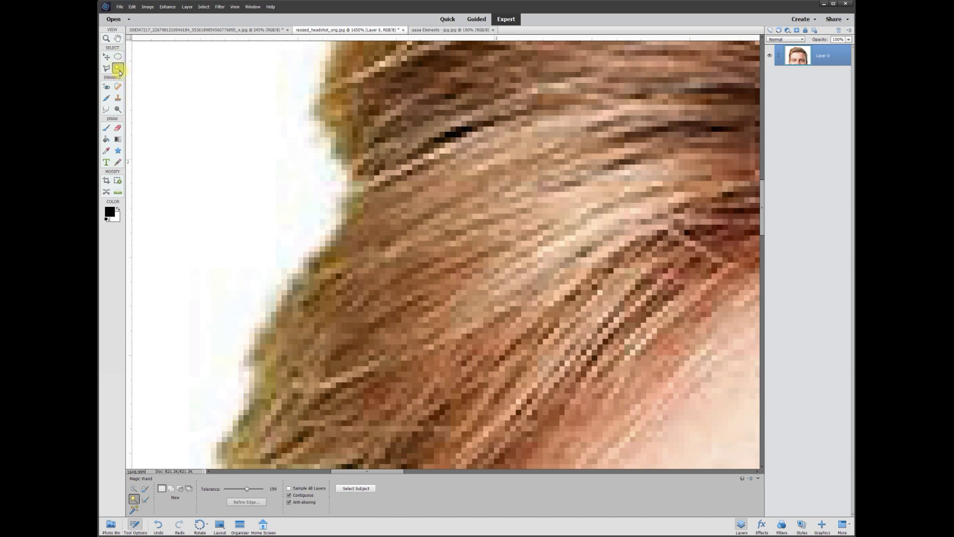
pyautogui.scroll(-2, 264, 202)
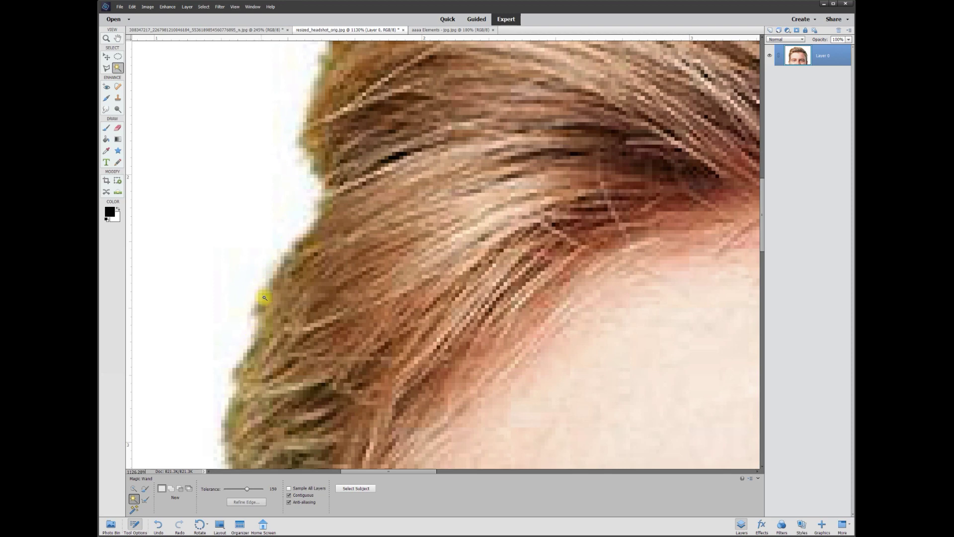
pyautogui.scroll(4, 270, 241)
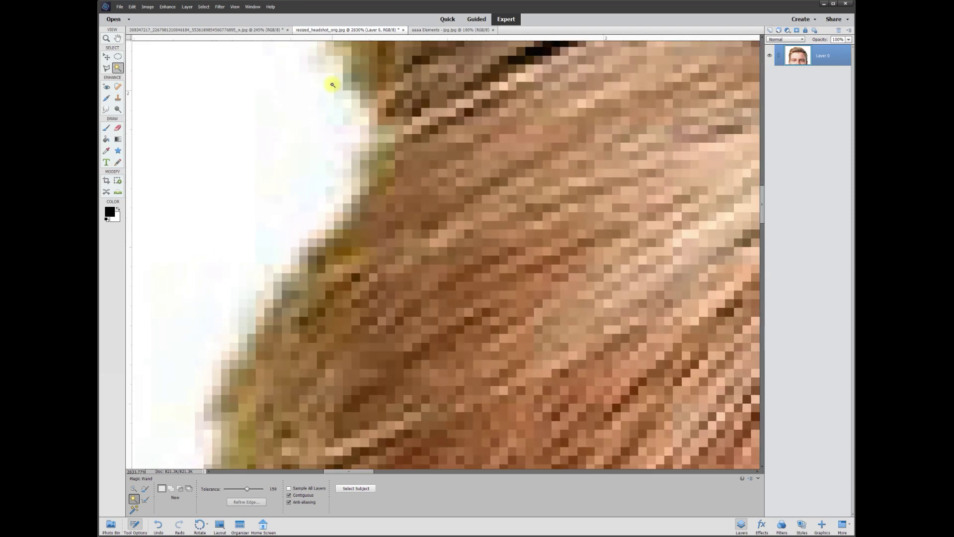
pyautogui.scroll(-6, 298, 279)
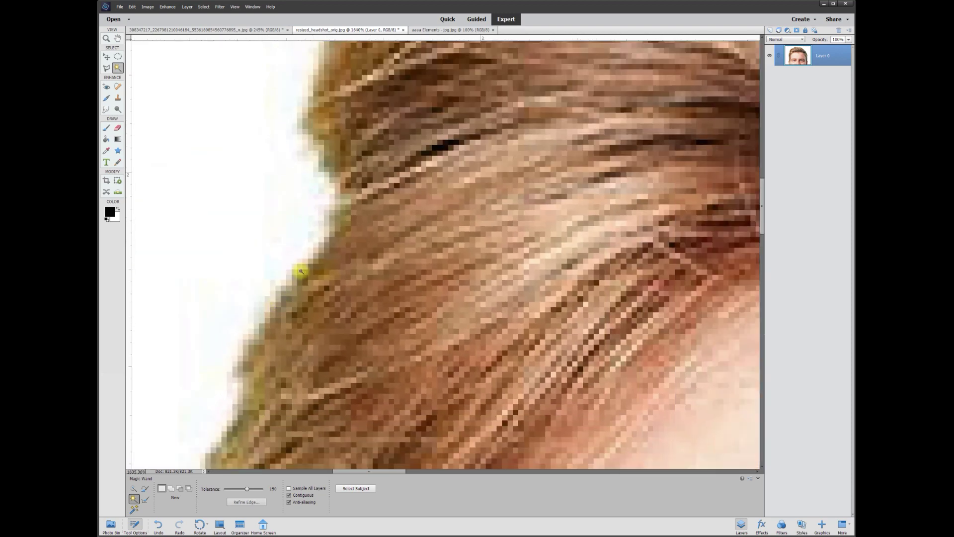
pyautogui.scroll(1, 301, 263)
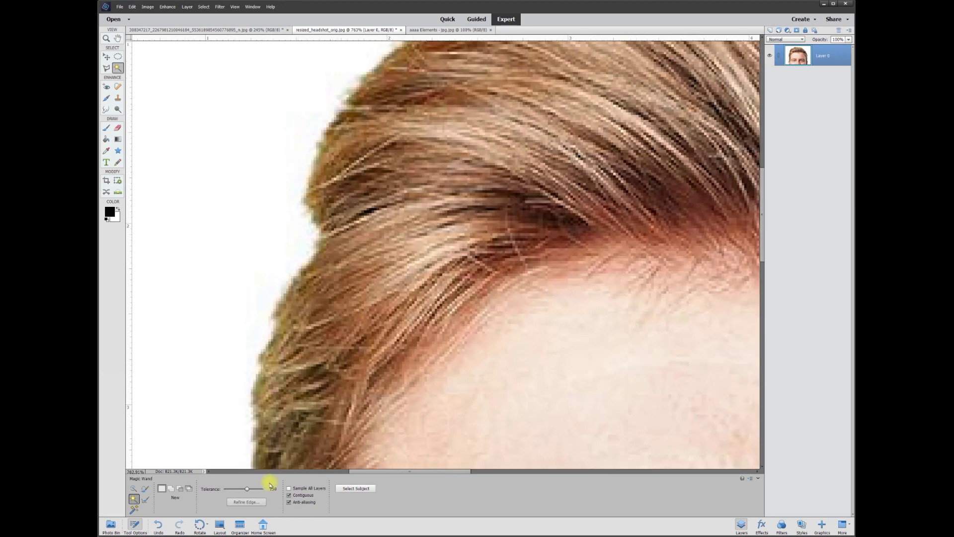
pyautogui.click(273, 488)
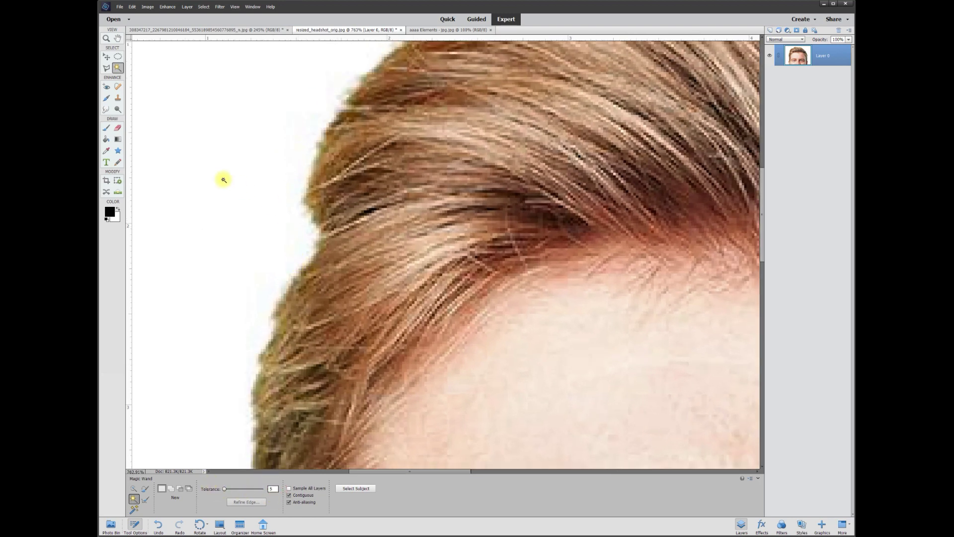
# Step: Magic-wand the white background beside the man's hair, delete it, and inspect the result
pyautogui.click(221, 208)
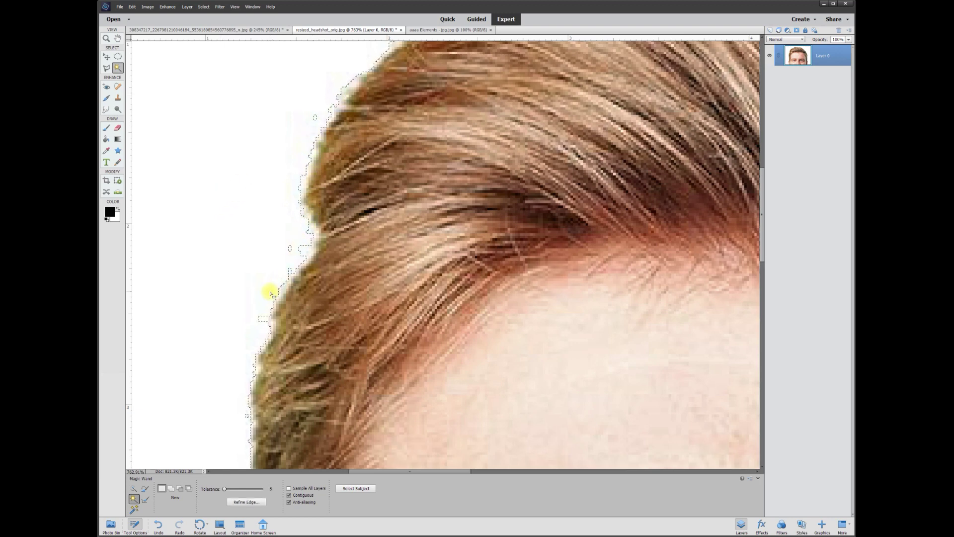
pyautogui.press('Delete')
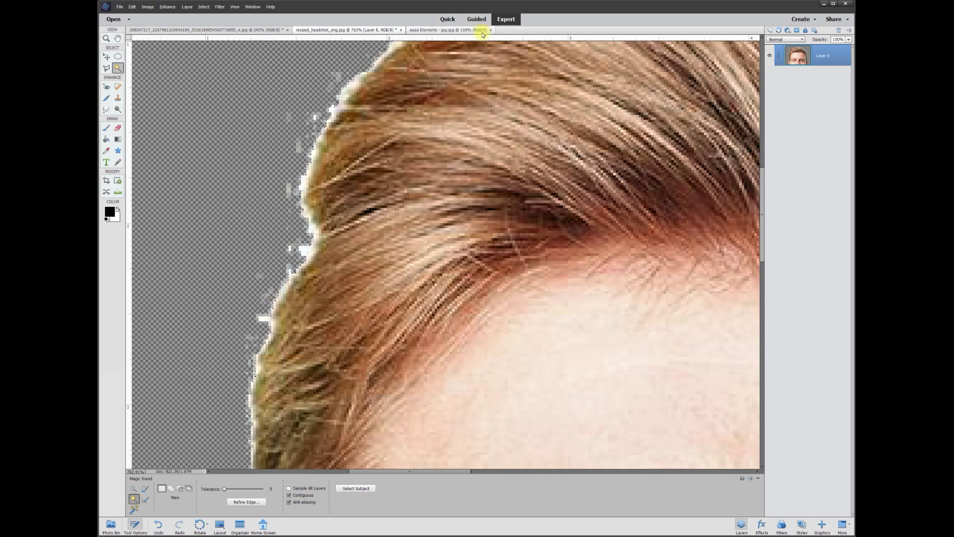
pyautogui.scroll(-5, 319, 196)
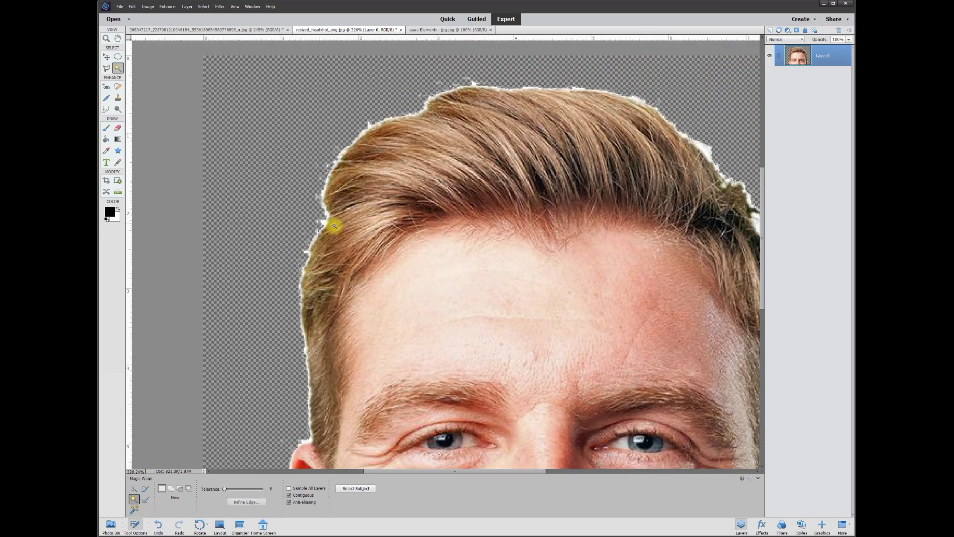
pyautogui.scroll(4, 318, 360)
pyautogui.scroll(-5, 295, 244)
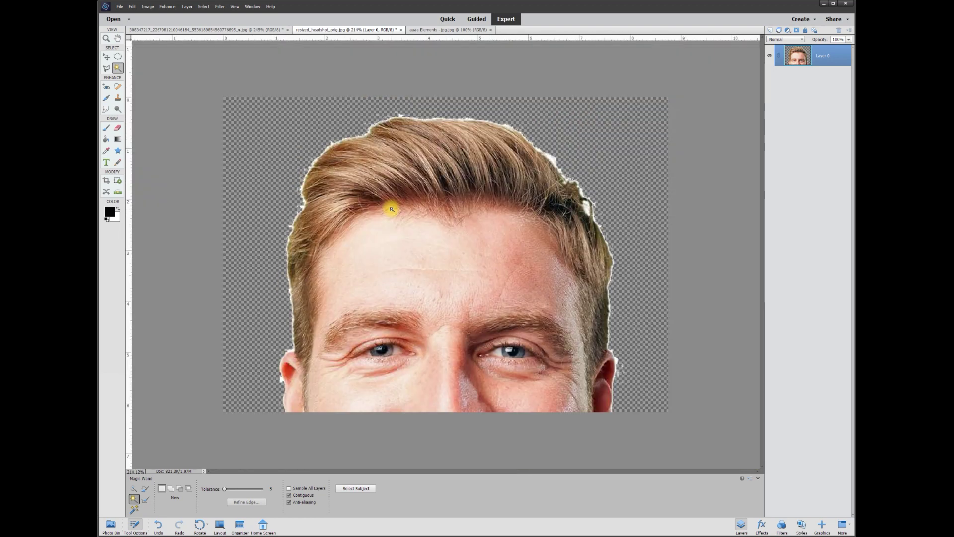
# Step: Undo the deletion and reselect the white background around the head at tolerance 100
pyautogui.hotkey('ctrl', 'z')
pyautogui.hotkey('ctrl', 'z')
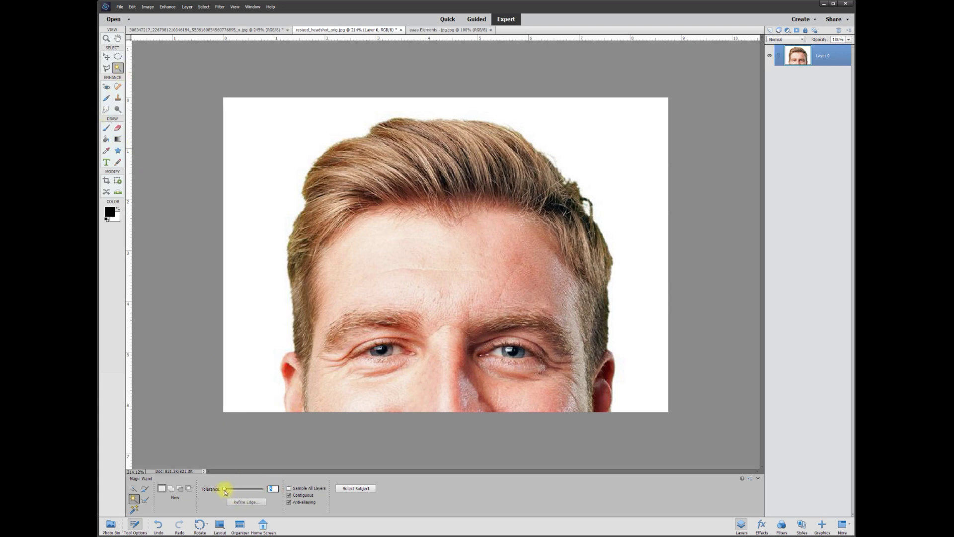
pyautogui.click(265, 218)
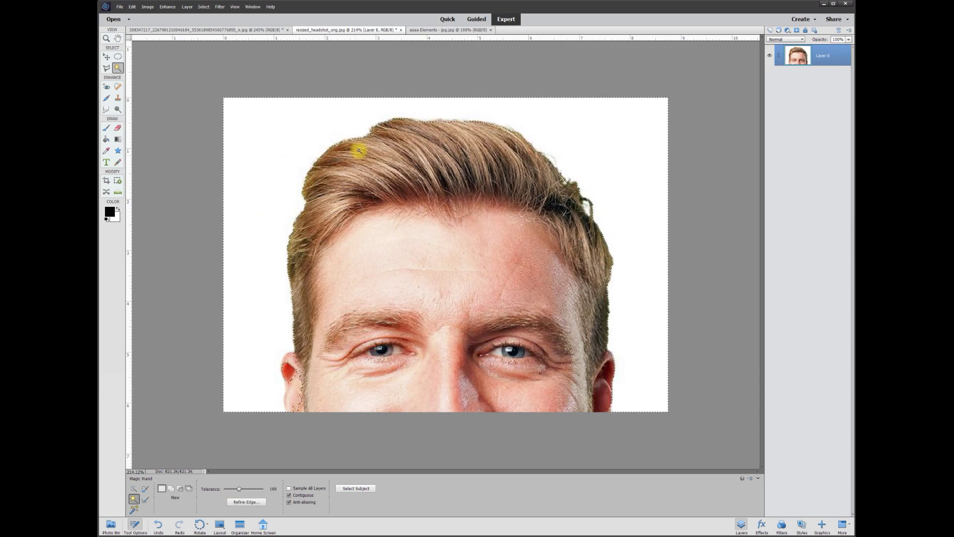
pyautogui.scroll(4, 510, 126)
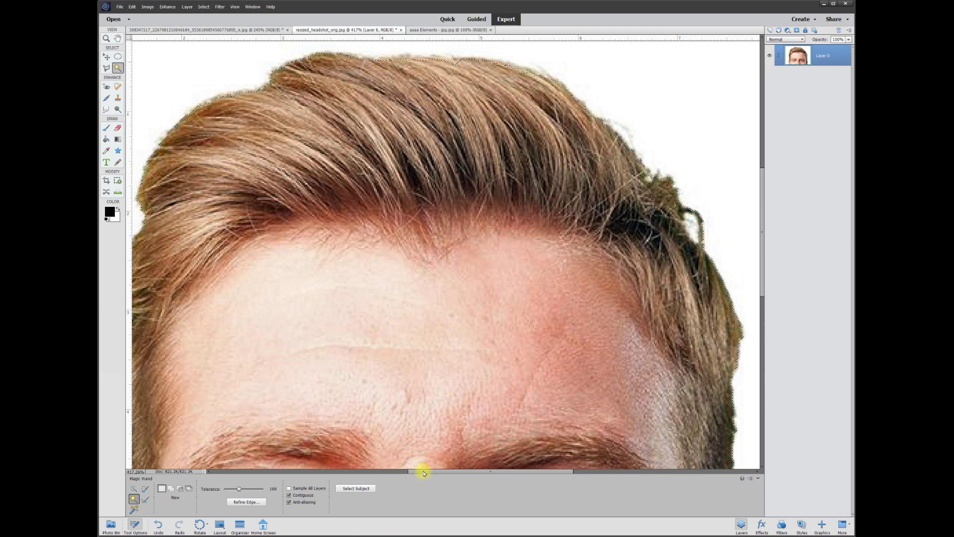
pyautogui.hscroll(-3, 423, 469)
pyautogui.scroll(-5, 759, 279)
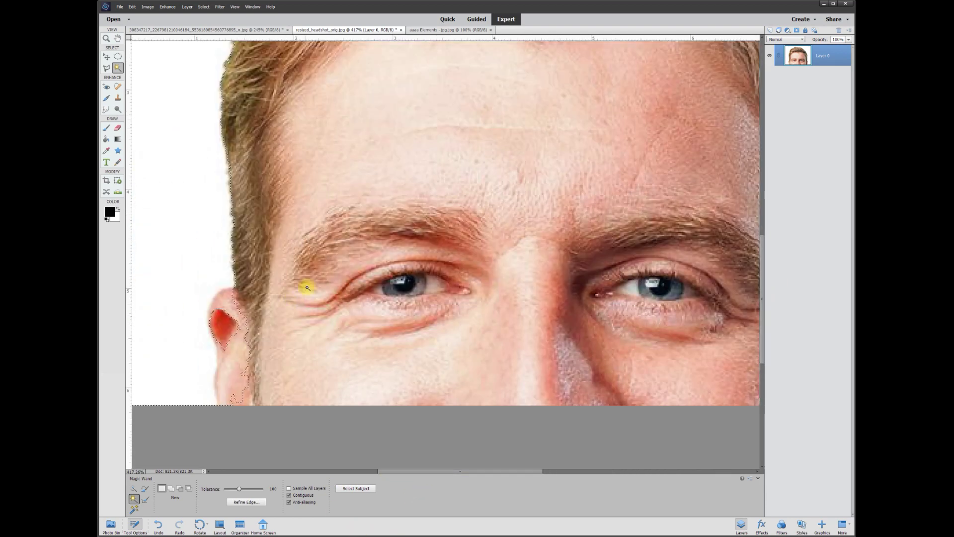
# Step: Delete the selected white, check the edges, then undo the deletion and deselect
pyautogui.press('Delete')
pyautogui.scroll(-4, 268, 324)
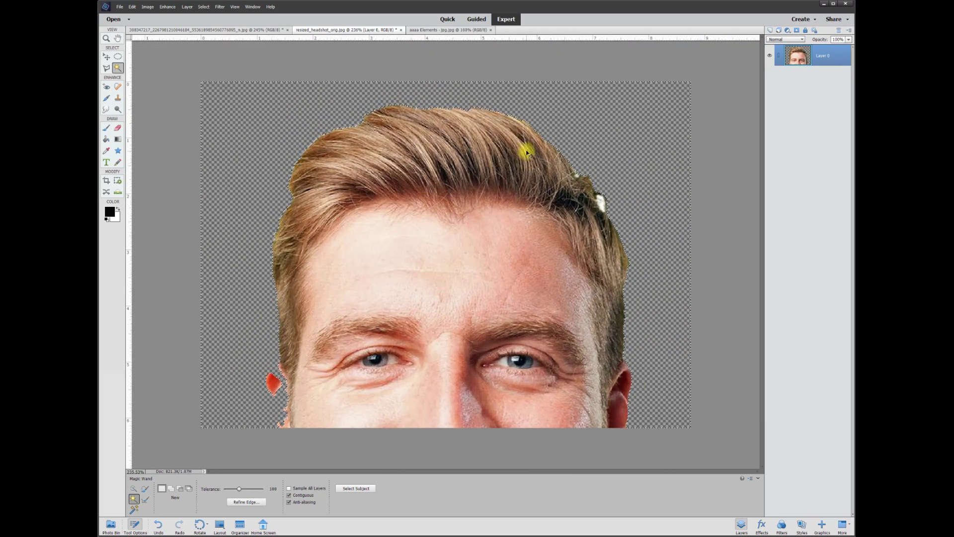
pyautogui.scroll(6, 398, 118)
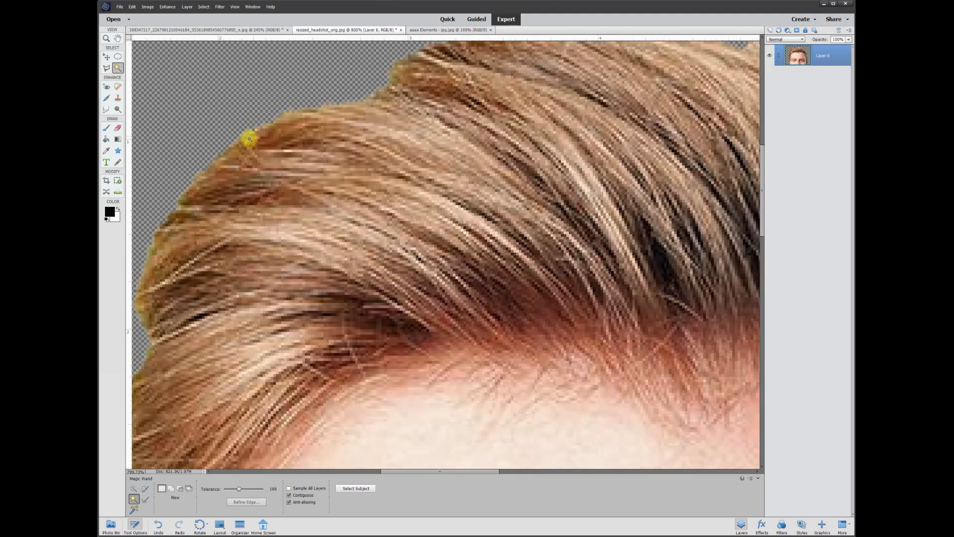
pyautogui.scroll(-6, 169, 213)
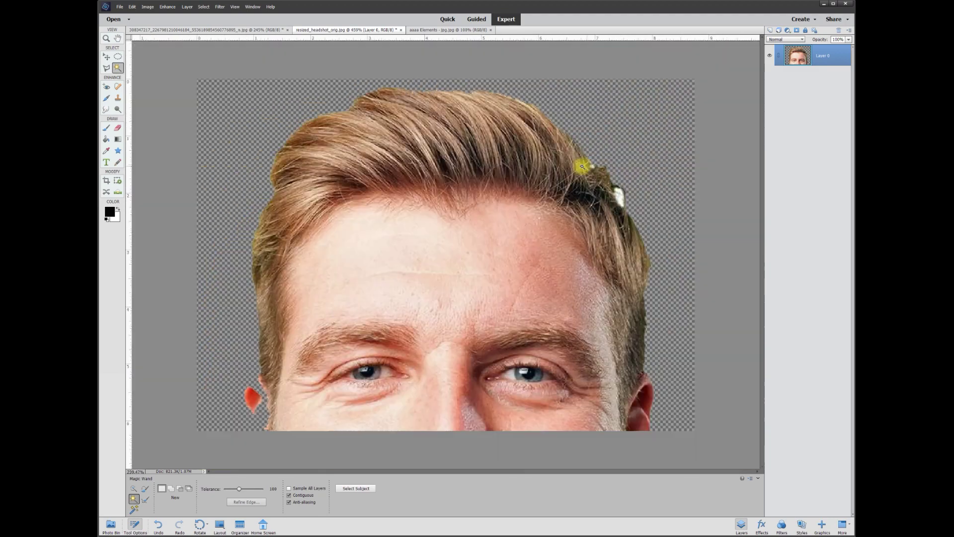
pyautogui.hotkey('ctrl', 'z')
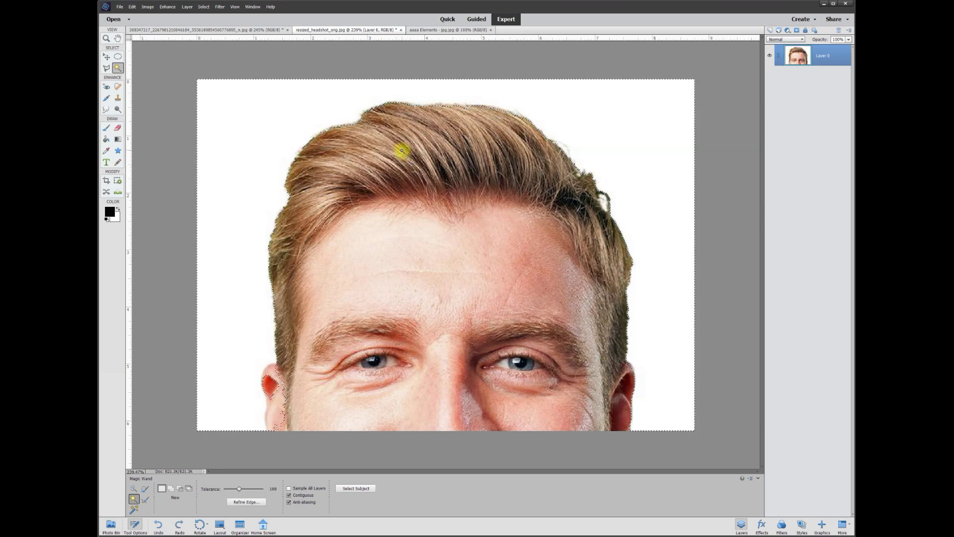
pyautogui.hotkey('ctrl', 'd')
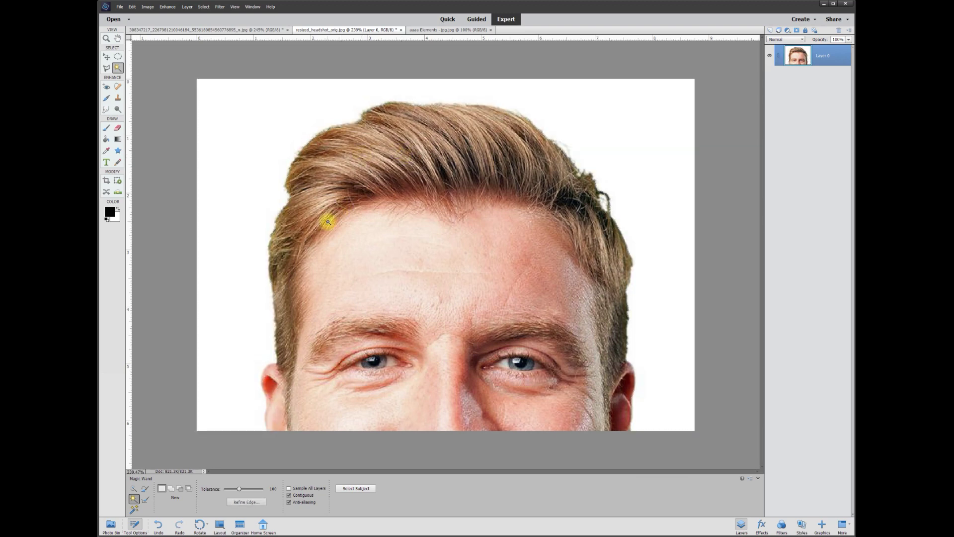
# Step: Choose the Eraser tool and bring up its brush preset picker
pyautogui.click(117, 129)
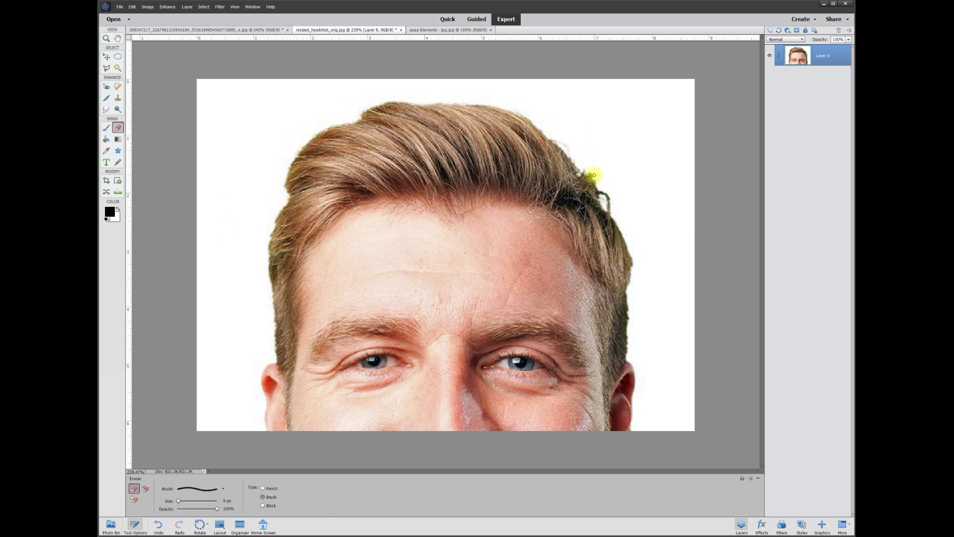
pyautogui.click(223, 490)
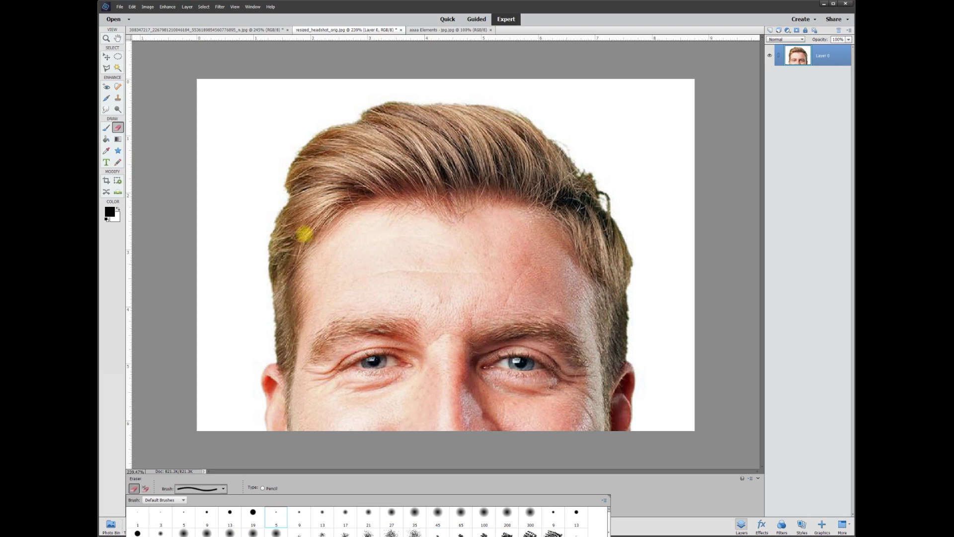
pyautogui.scroll(8, 304, 233)
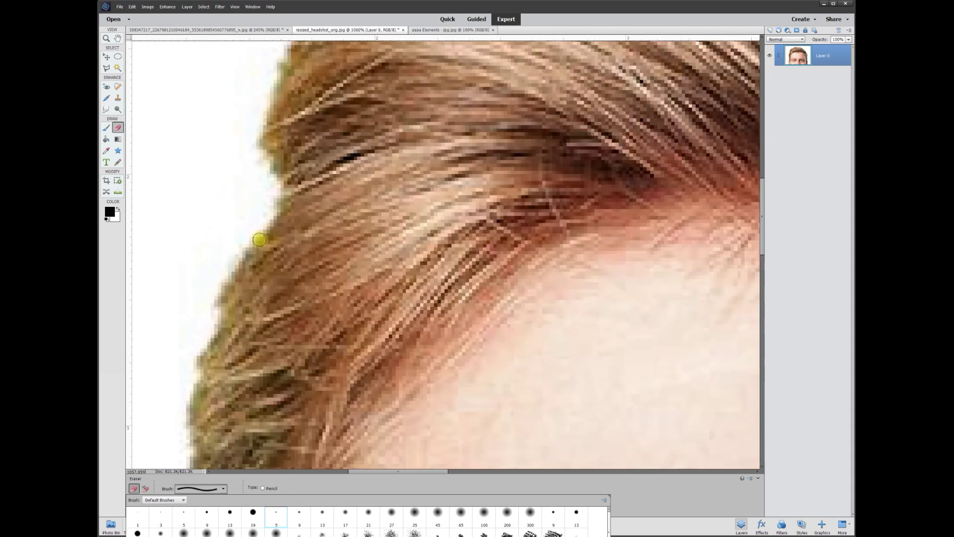
# Step: Set the eraser size to 10 px and erase the white fringe up the hair's left edge
pyautogui.click(299, 481)
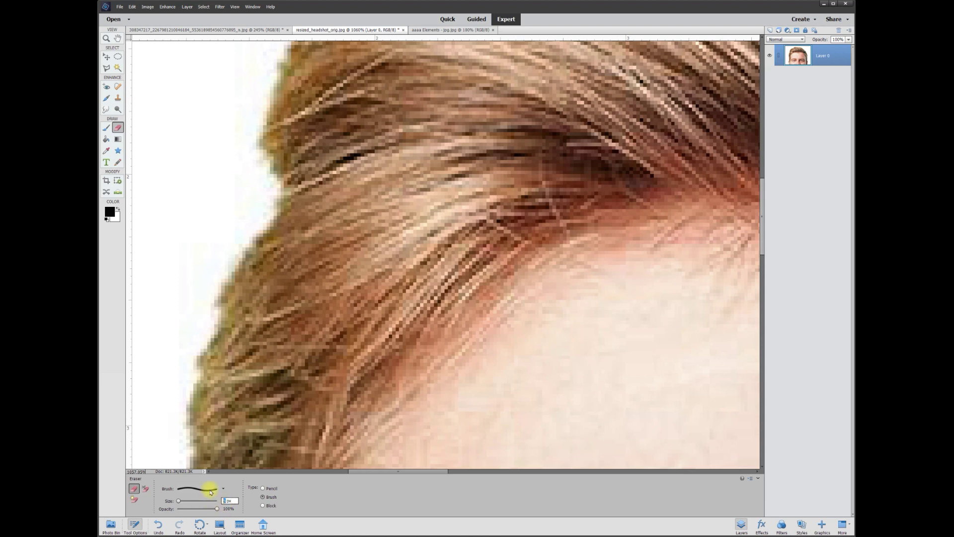
pyautogui.write('10')
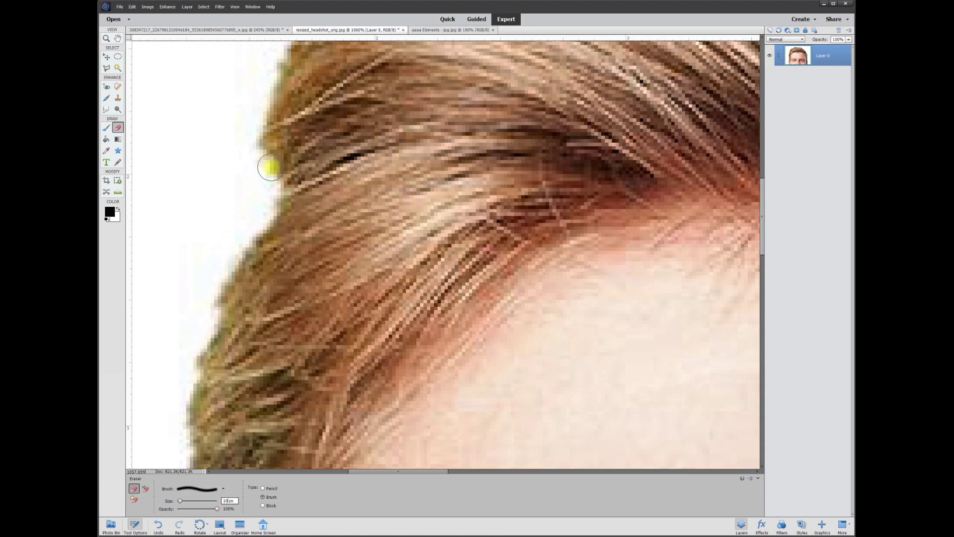
pyautogui.moveTo(259, 144)
pyautogui.mouseDown()
pyautogui.moveTo(280, 205)
pyautogui.moveTo(215, 306)
pyautogui.moveTo(188, 391)
pyautogui.moveTo(189, 456)
pyautogui.moveTo(192, 431)
pyautogui.mouseUp()
pyautogui.moveTo(763, 198); pyautogui.dragTo(763, 168)
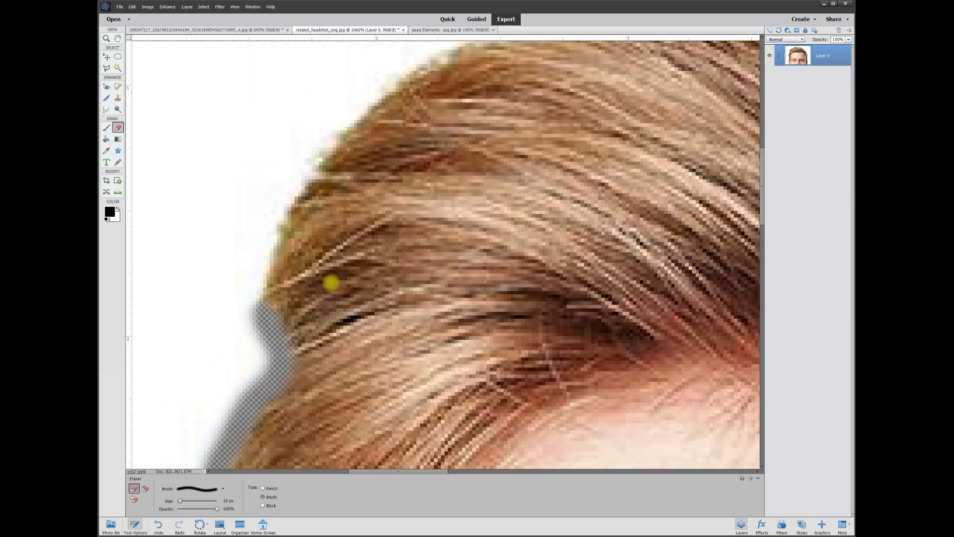
pyautogui.moveTo(262, 303); pyautogui.dragTo(283, 224)
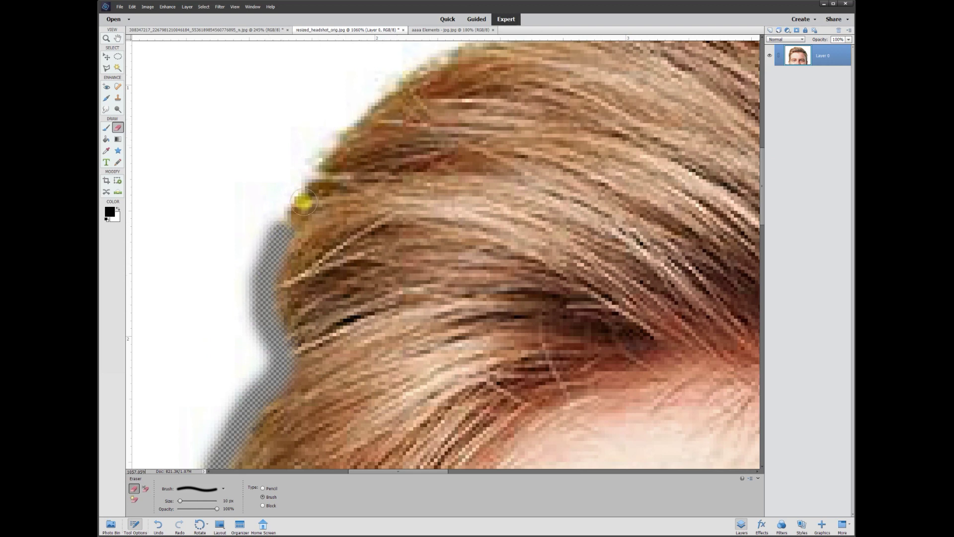
pyautogui.moveTo(277, 230)
pyautogui.mouseDown()
pyautogui.moveTo(336, 136)
pyautogui.moveTo(379, 96)
pyautogui.moveTo(461, 47)
pyautogui.mouseUp()
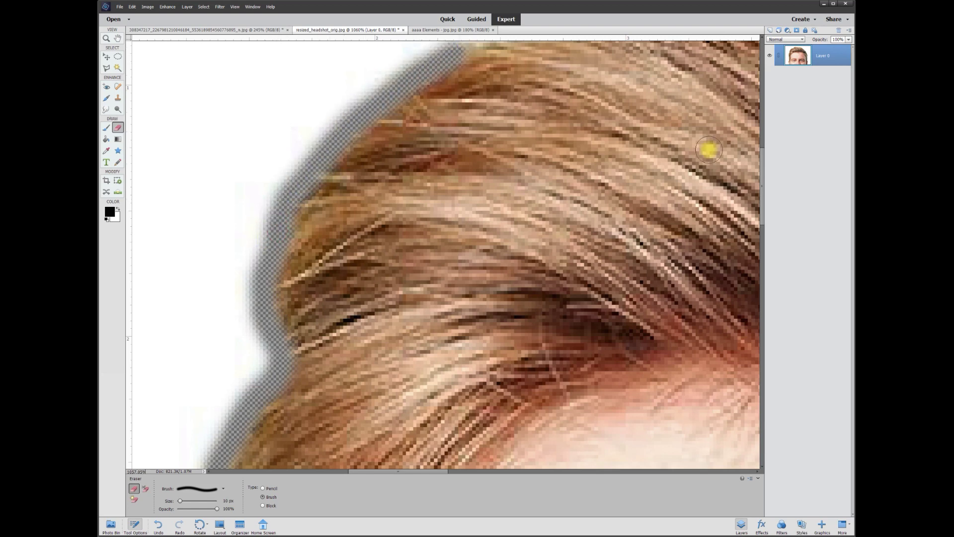
# Step: Continue the soft erased strip across the top of the hair
pyautogui.moveTo(763, 196); pyautogui.dragTo(764, 154)
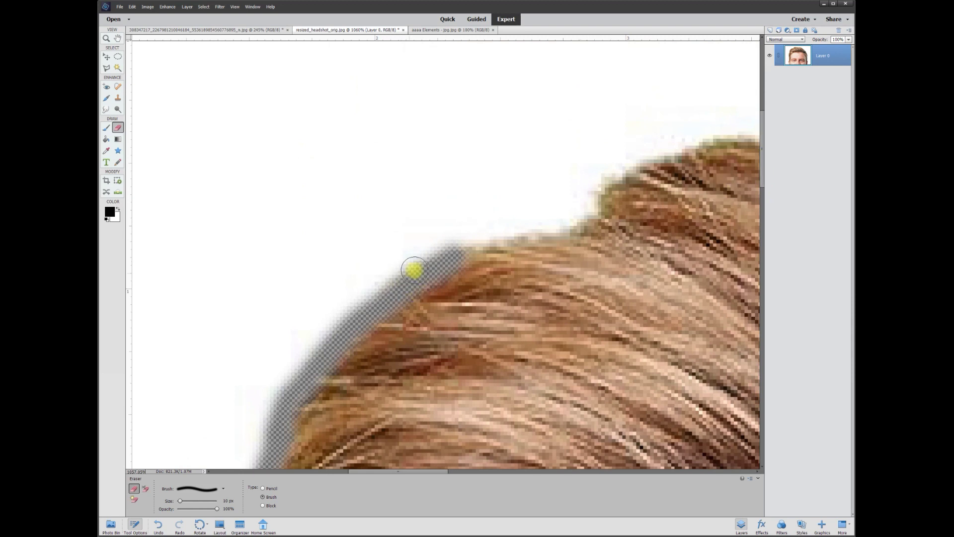
pyautogui.moveTo(411, 266)
pyautogui.mouseDown()
pyautogui.moveTo(454, 264)
pyautogui.moveTo(480, 239)
pyautogui.moveTo(561, 229)
pyautogui.moveTo(643, 163)
pyautogui.moveTo(743, 141)
pyautogui.mouseUp()
pyautogui.scroll(1, 763, 149)
pyautogui.moveTo(434, 471); pyautogui.dragTo(518, 471)
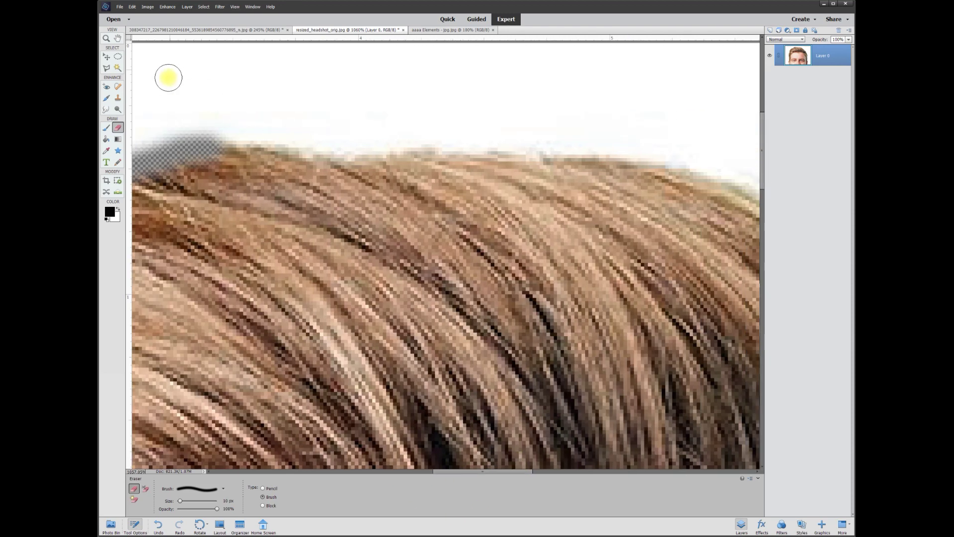
pyautogui.moveTo(238, 141)
pyautogui.mouseDown()
pyautogui.moveTo(553, 144)
pyautogui.moveTo(688, 170)
pyautogui.moveTo(381, 184)
pyautogui.moveTo(448, 213)
pyautogui.moveTo(616, 334)
pyautogui.moveTo(458, 228)
pyautogui.moveTo(501, 289)
pyautogui.moveTo(541, 291)
pyautogui.moveTo(581, 372)
pyautogui.moveTo(586, 154)
pyautogui.moveTo(652, 237)
pyautogui.moveTo(692, 350)
pyautogui.moveTo(692, 172)
pyautogui.moveTo(684, 331)
pyautogui.moveTo(675, 259)
pyautogui.moveTo(683, 159)
pyautogui.moveTo(686, 291)
pyautogui.mouseUp()
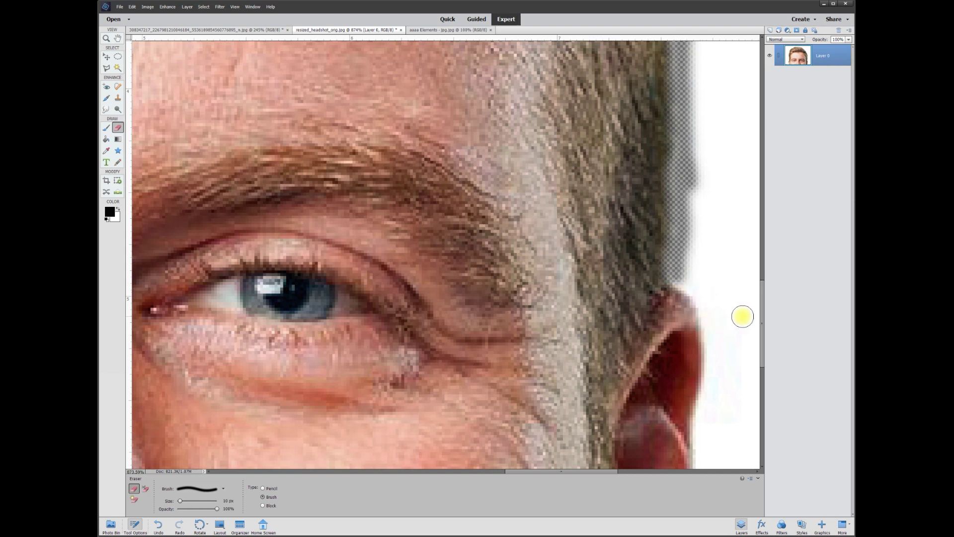
pyautogui.moveTo(761, 319); pyautogui.dragTo(763, 336)
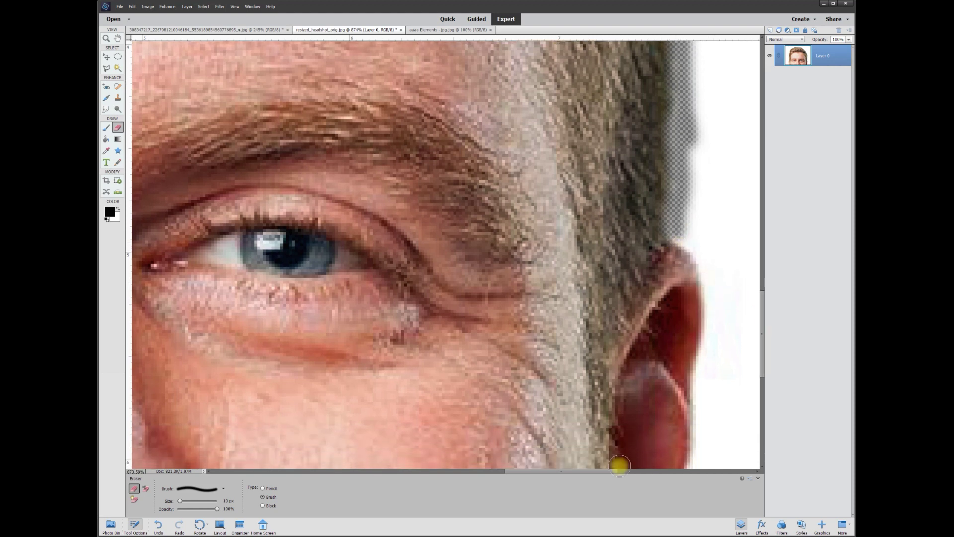
pyautogui.moveTo(596, 469); pyautogui.dragTo(628, 472)
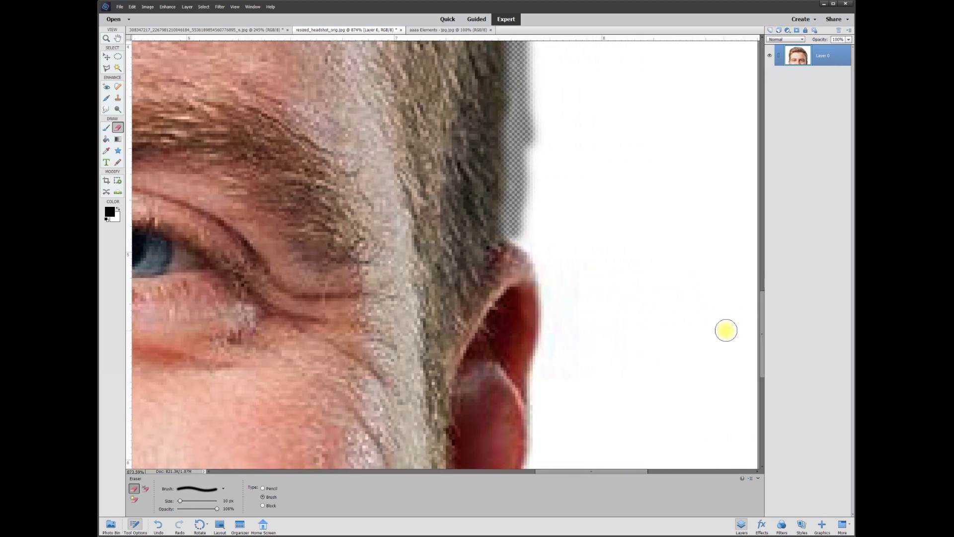
# Step: Reselect the Eraser and open its brush presets to pick a soft brush
pyautogui.scroll(-3, 760, 330)
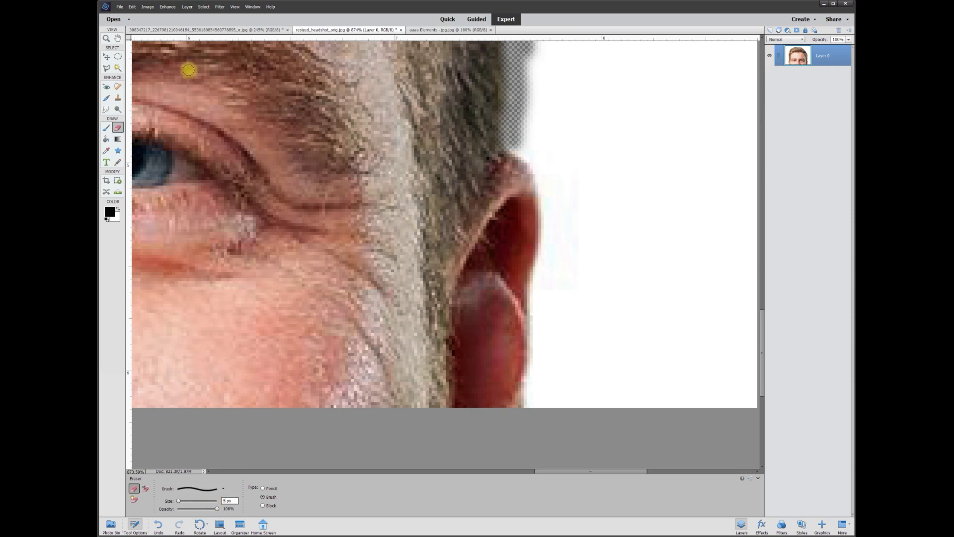
pyautogui.click(109, 58)
pyautogui.scroll(2, 566, 187)
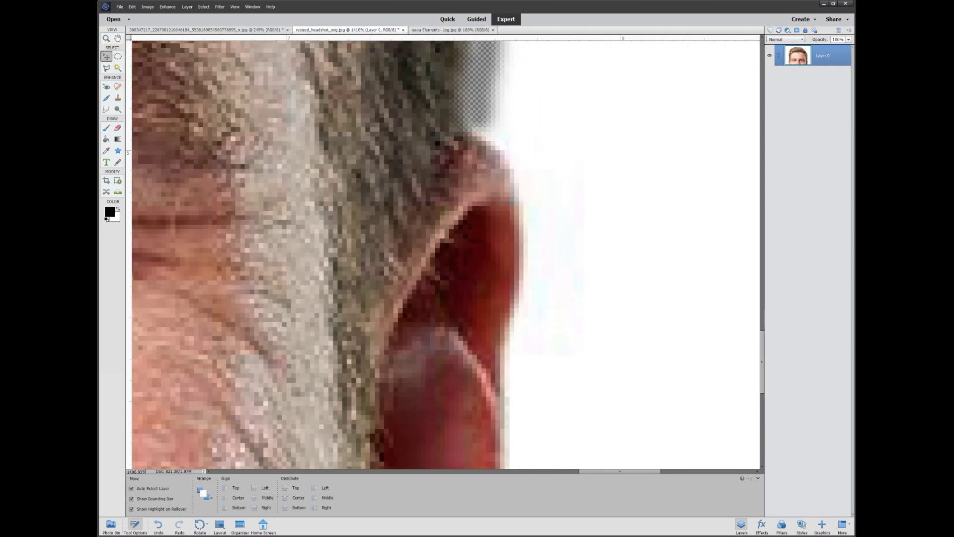
pyautogui.click(117, 131)
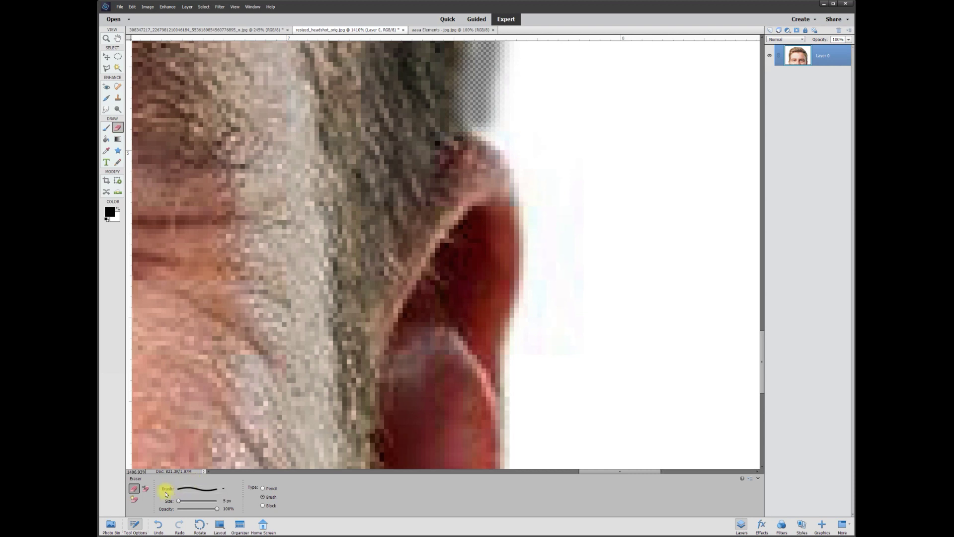
pyautogui.click(219, 490)
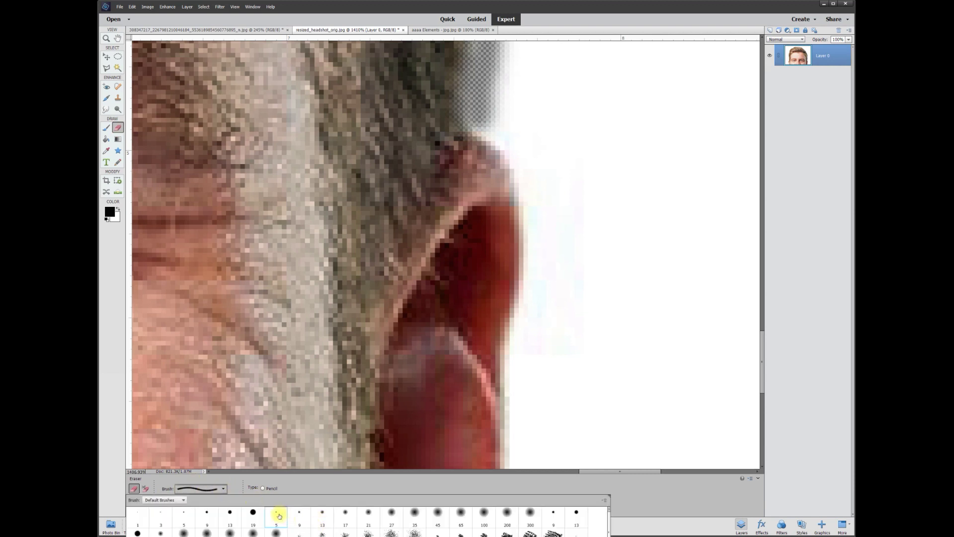
# Step: Erase the white fringe along the ear and up the side hair with a 10 px brush
pyautogui.moveTo(477, 132)
pyautogui.mouseDown()
pyautogui.moveTo(511, 162)
pyautogui.moveTo(522, 198)
pyautogui.moveTo(500, 426)
pyautogui.moveTo(598, 473)
pyautogui.moveTo(314, 472)
pyautogui.mouseUp()
pyautogui.moveTo(437, 47)
pyautogui.mouseDown()
pyautogui.moveTo(472, 230)
pyautogui.moveTo(479, 382)
pyautogui.mouseUp()
pyautogui.scroll(-5, 520, 264)
pyautogui.press(']')
pyautogui.press(']')
pyautogui.press(']')
pyautogui.press(']')
pyautogui.press(']')
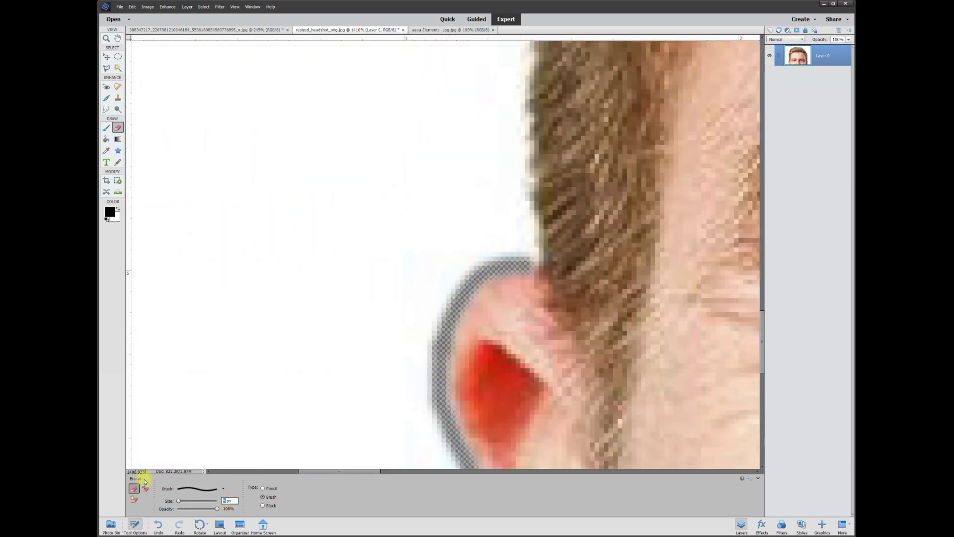
pyautogui.scroll(5, 524, 252)
pyautogui.moveTo(518, 405); pyautogui.dragTo(495, 149)
pyautogui.scroll(-2, 494, 149)
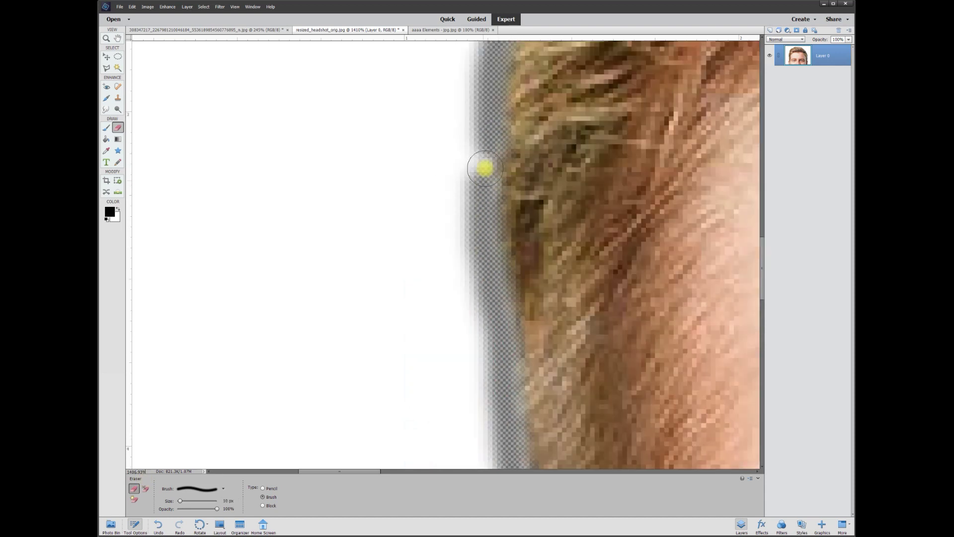
pyautogui.scroll(-1, 558, 224)
pyautogui.scroll(-6, 555, 233)
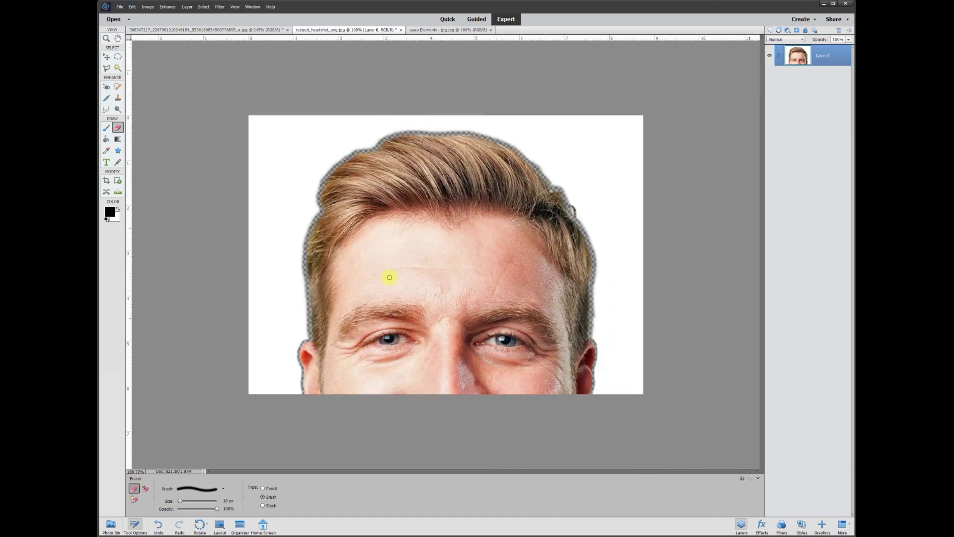
pyautogui.scroll(1, 383, 335)
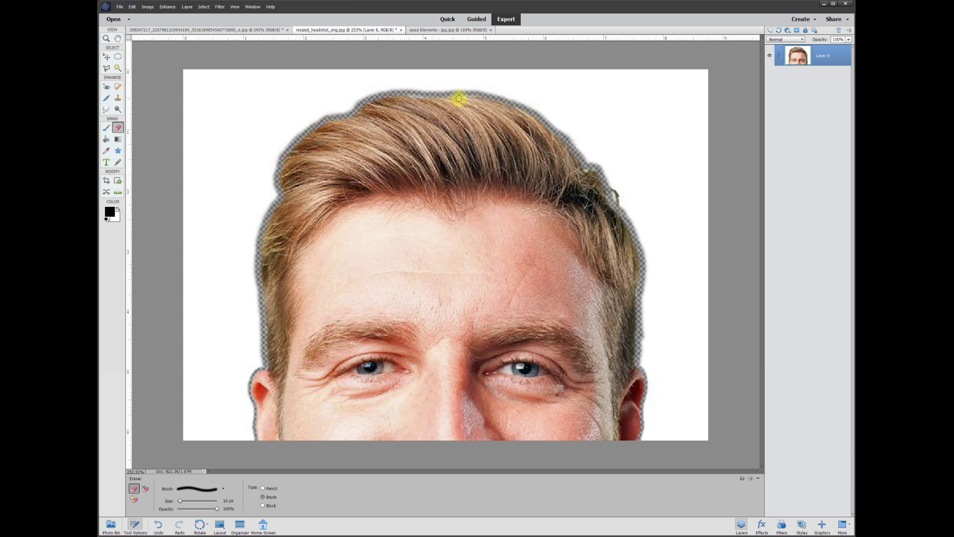
pyautogui.moveTo(578, 161); pyautogui.dragTo(605, 196)
# Step: With the Polygonal Lasso, start a selection outline at the canvas corner and down the left side
pyautogui.click(107, 67)
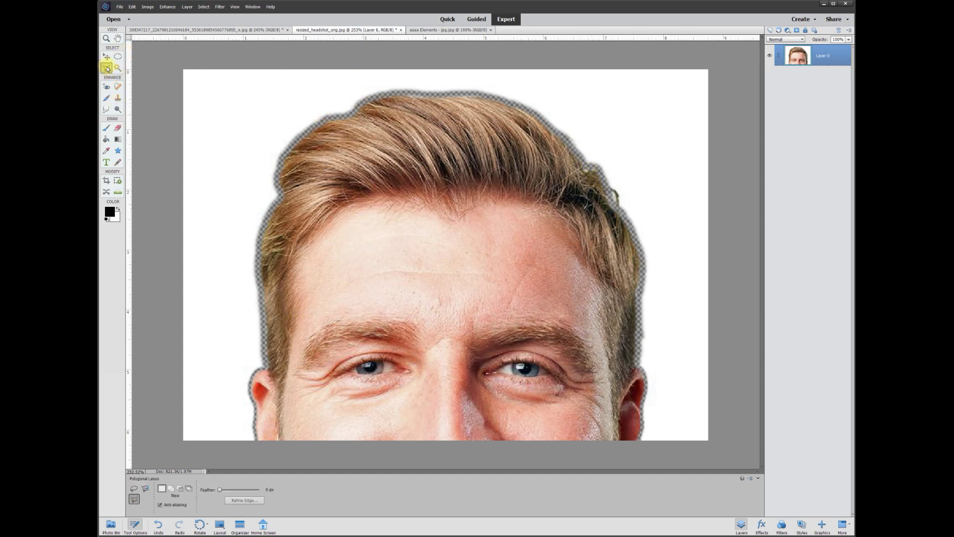
pyautogui.scroll(5, 198, 55)
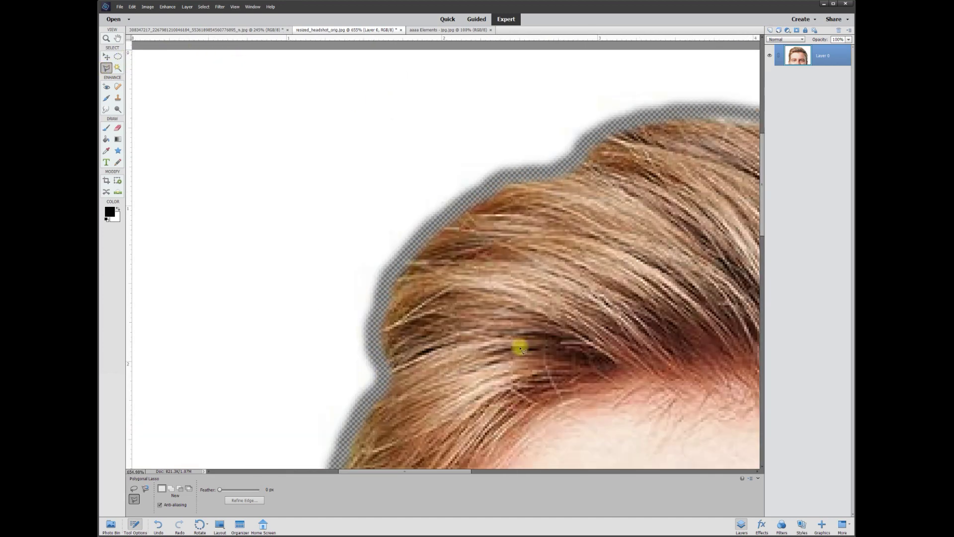
pyautogui.moveTo(469, 474); pyautogui.dragTo(451, 474)
pyautogui.moveTo(759, 206); pyautogui.dragTo(761, 196)
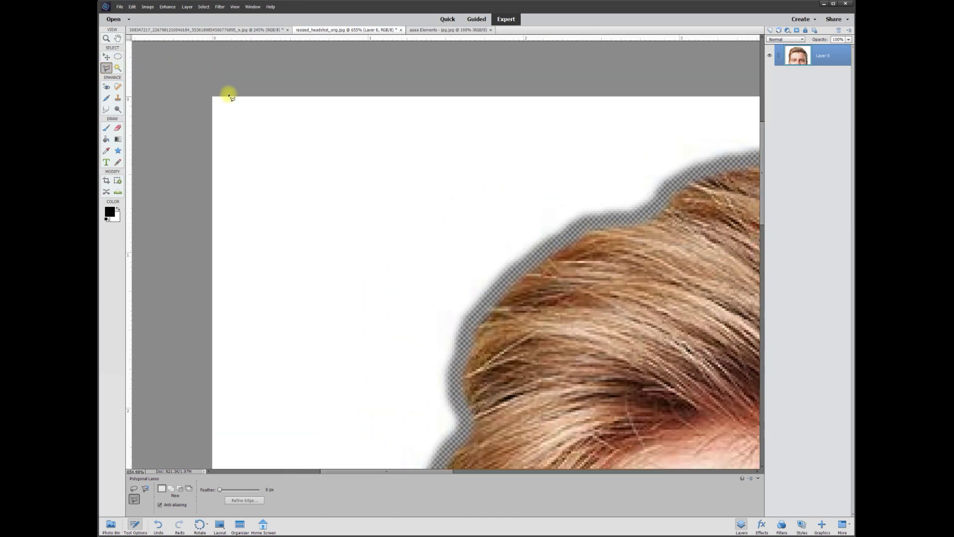
pyautogui.scroll(1, 201, 86)
pyautogui.click(208, 90)
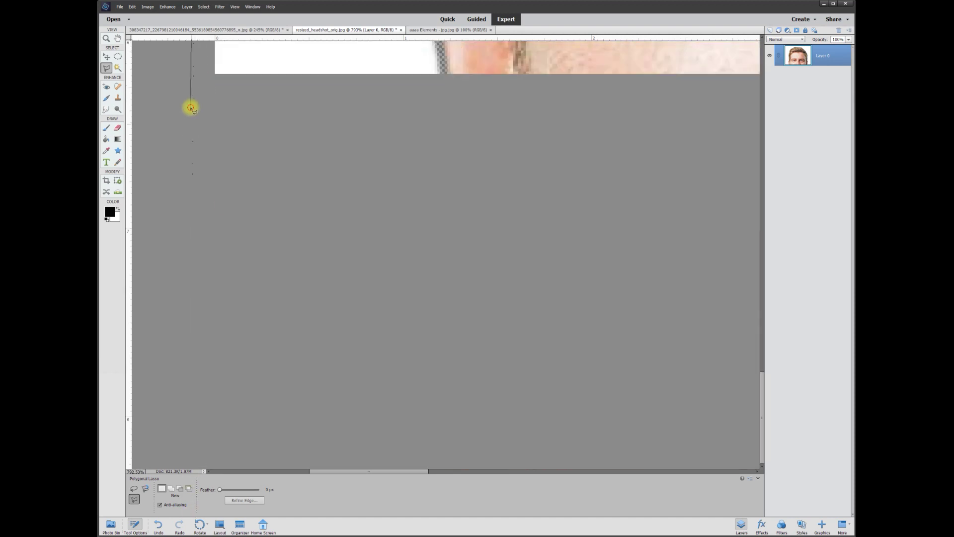
pyautogui.click(190, 107)
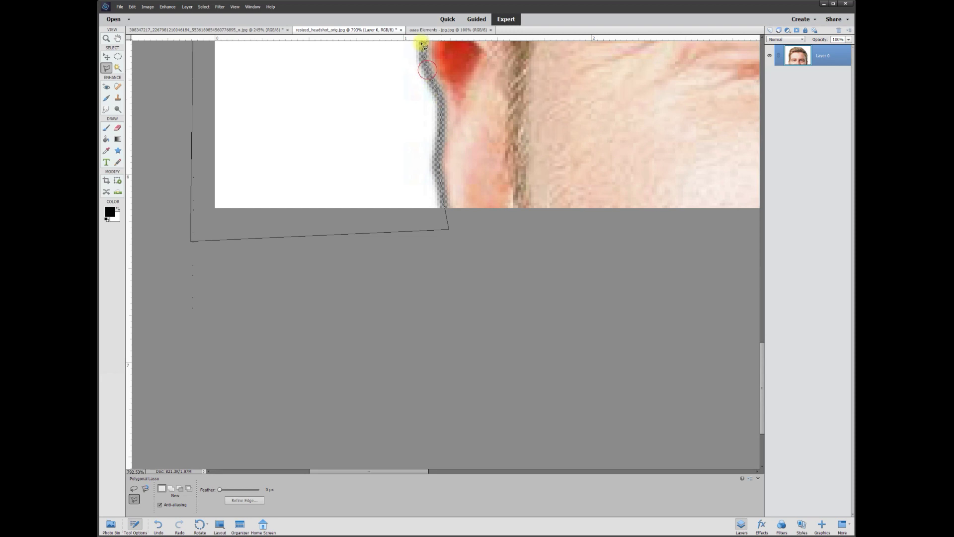
# Step: Trace the selection from the ear up the hair edge and across the top of the hair
pyautogui.click(430, 347)
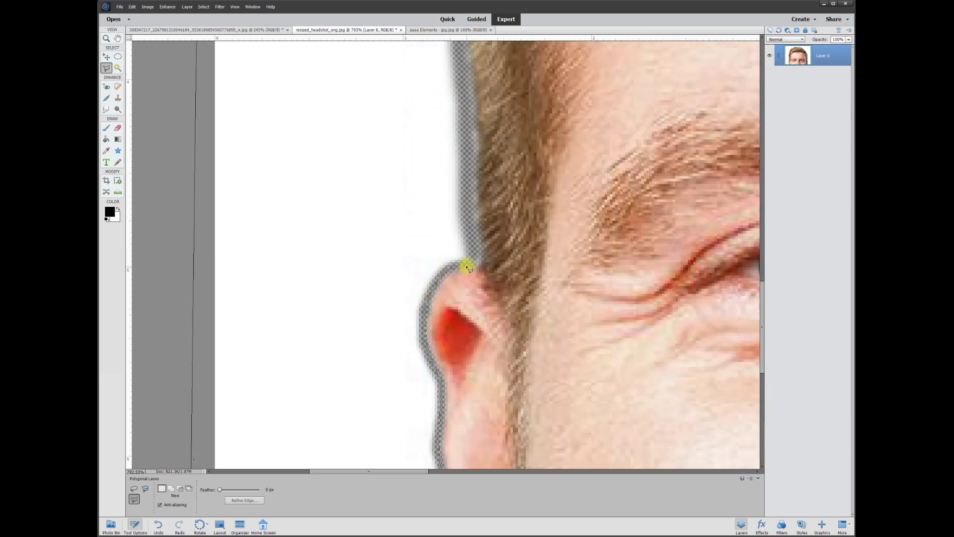
pyautogui.moveTo(474, 259)
pyautogui.mouseDown()
pyautogui.moveTo(472, 145)
pyautogui.moveTo(461, 81)
pyautogui.mouseUp()
pyautogui.click(457, 221)
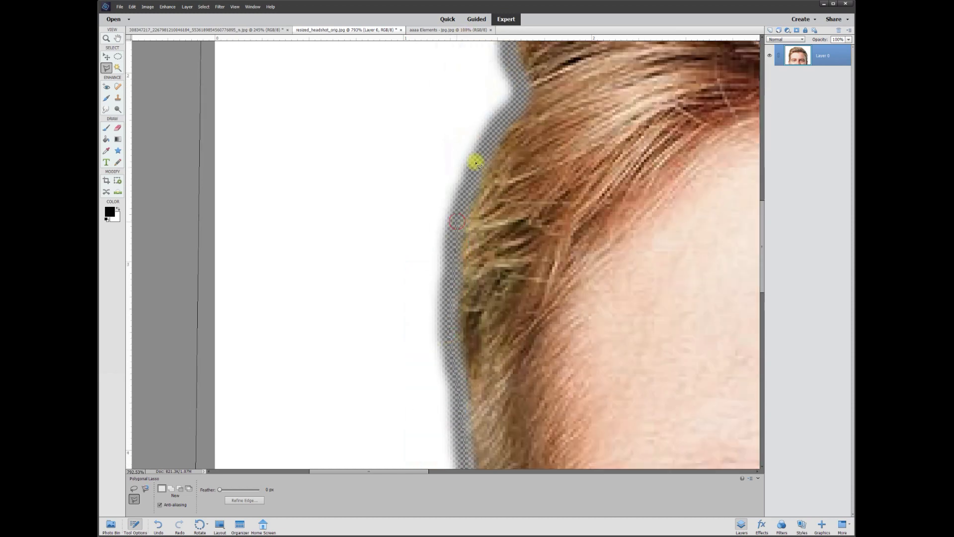
pyautogui.click(494, 125)
pyautogui.moveTo(523, 94)
pyautogui.mouseDown()
pyautogui.moveTo(517, 21)
pyautogui.moveTo(518, 330)
pyautogui.moveTo(639, 213)
pyautogui.moveTo(694, 187)
pyautogui.moveTo(763, 181)
pyautogui.moveTo(329, 185)
pyautogui.moveTo(362, 140)
pyautogui.moveTo(428, 121)
pyautogui.moveTo(502, 117)
pyautogui.mouseUp()
pyautogui.moveTo(587, 120)
pyautogui.mouseDown()
pyautogui.moveTo(711, 113)
pyautogui.moveTo(776, 142)
pyautogui.moveTo(332, 160)
pyautogui.moveTo(342, 141)
pyautogui.mouseUp()
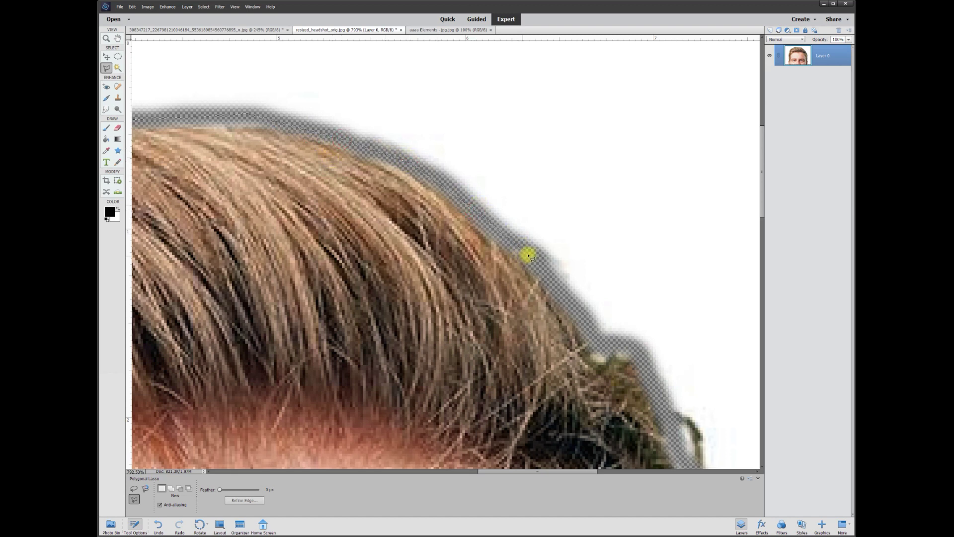
# Step: Carry the outline down the right side past the image corners, close it, and delete the white
pyautogui.click(574, 309)
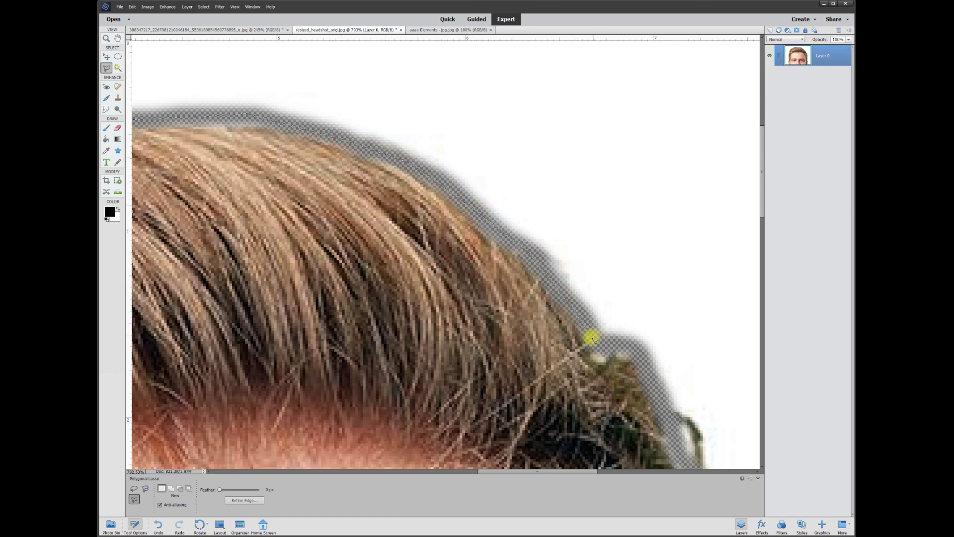
pyautogui.click(613, 345)
pyautogui.click(541, 151)
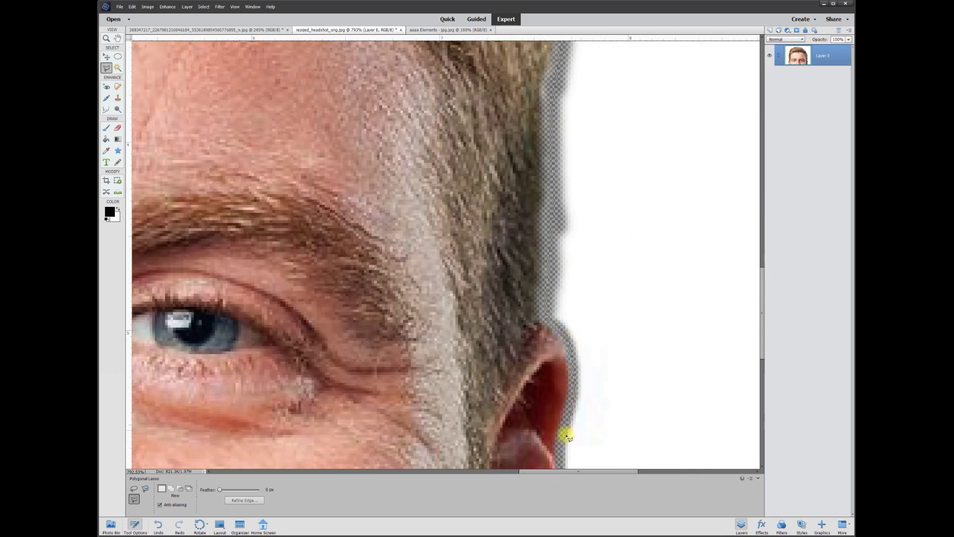
pyautogui.click(560, 179)
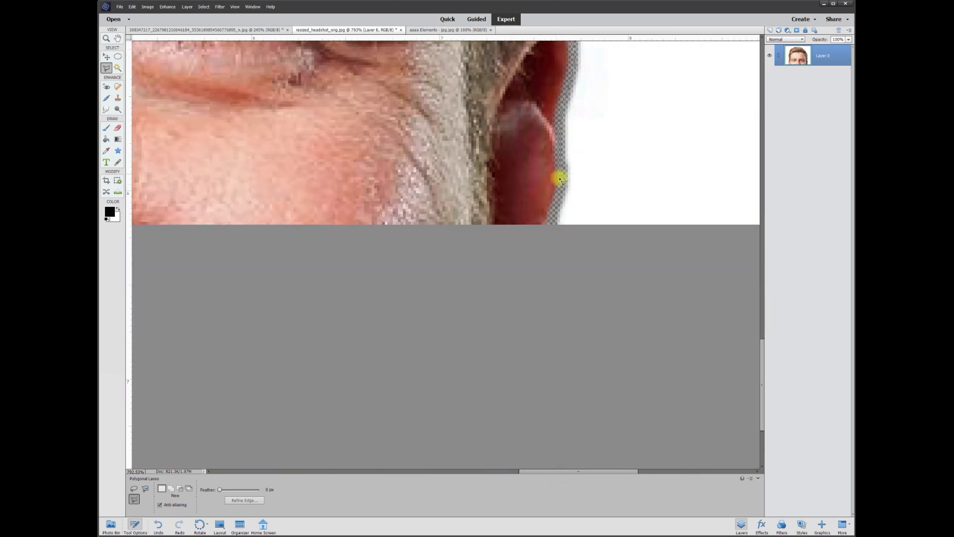
pyautogui.click(549, 231)
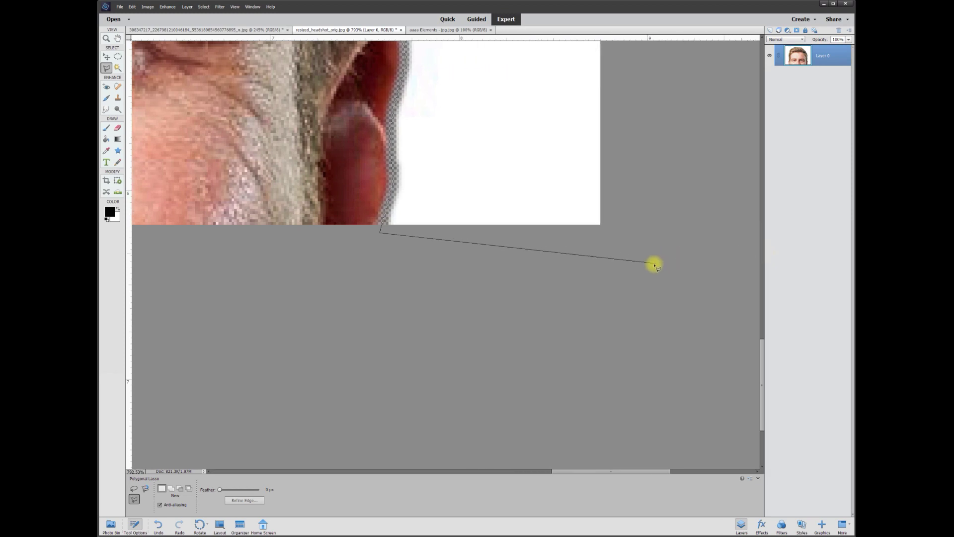
pyautogui.click(624, 235)
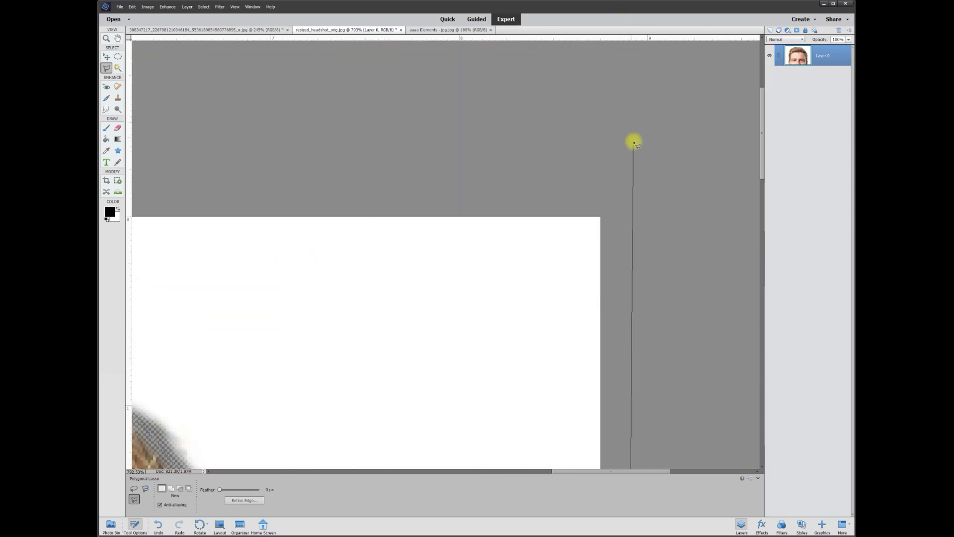
pyautogui.click(624, 177)
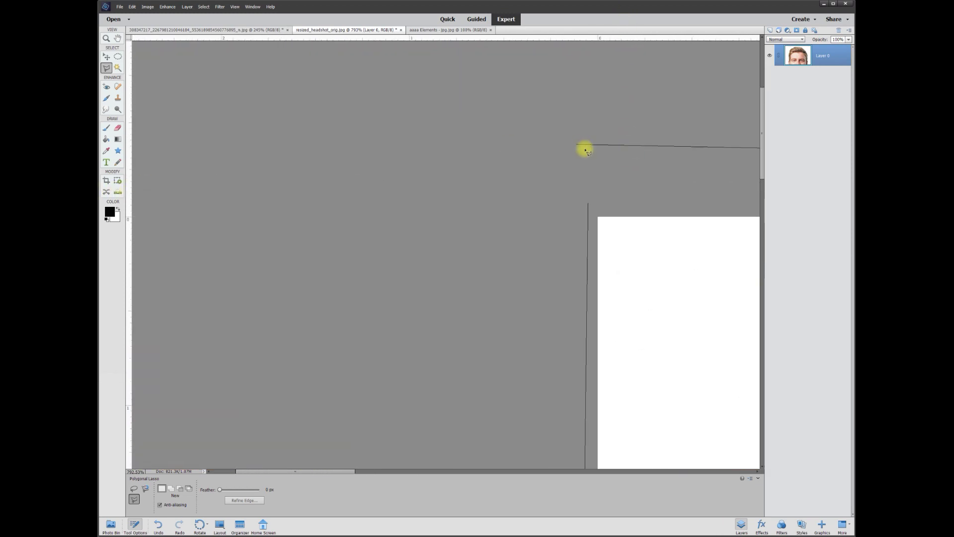
pyautogui.doubleClick(594, 189)
pyautogui.scroll(-3, 593, 196)
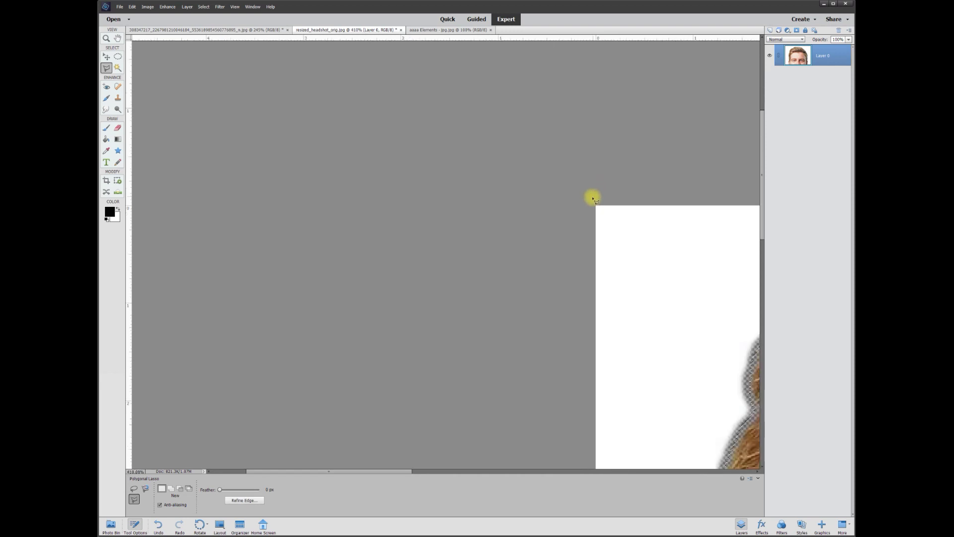
pyautogui.scroll(-2, 593, 199)
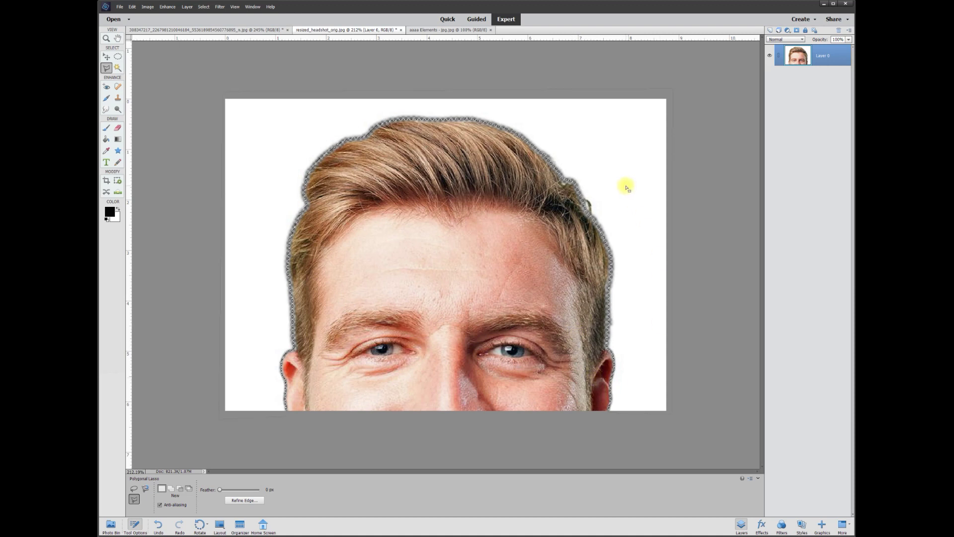
pyautogui.press('Delete')
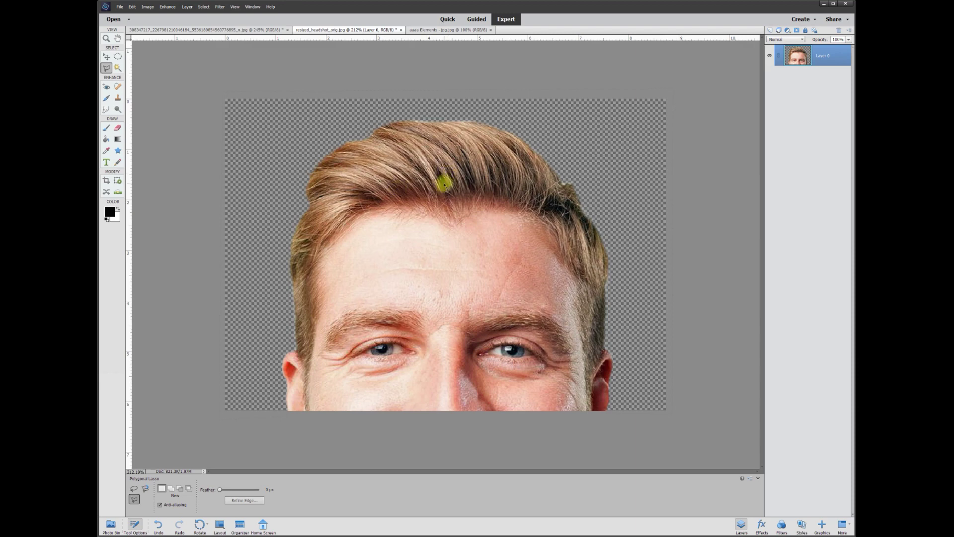
# Step: Sample teal from the hair photo with the Eyedropper, then add a new Layer 1 to the headshot
pyautogui.click(215, 30)
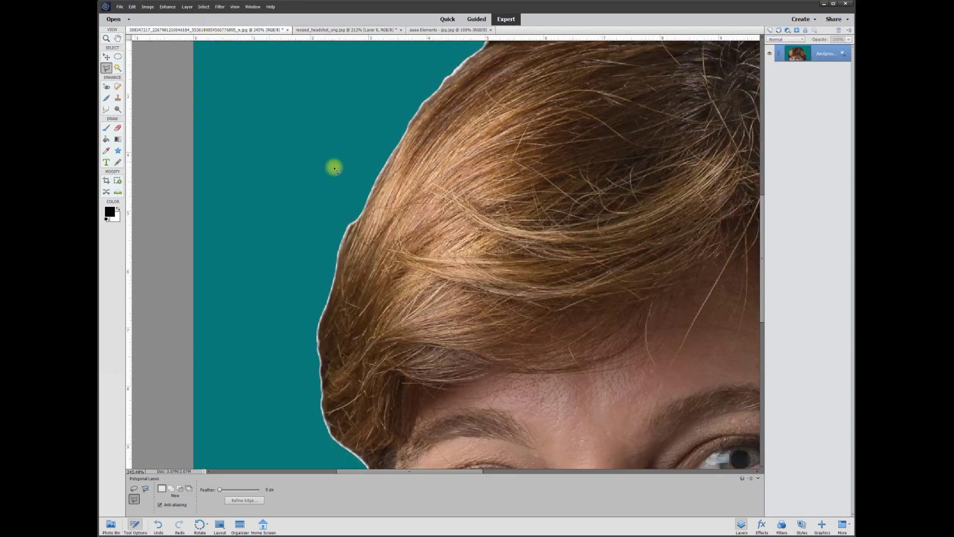
pyautogui.click(105, 152)
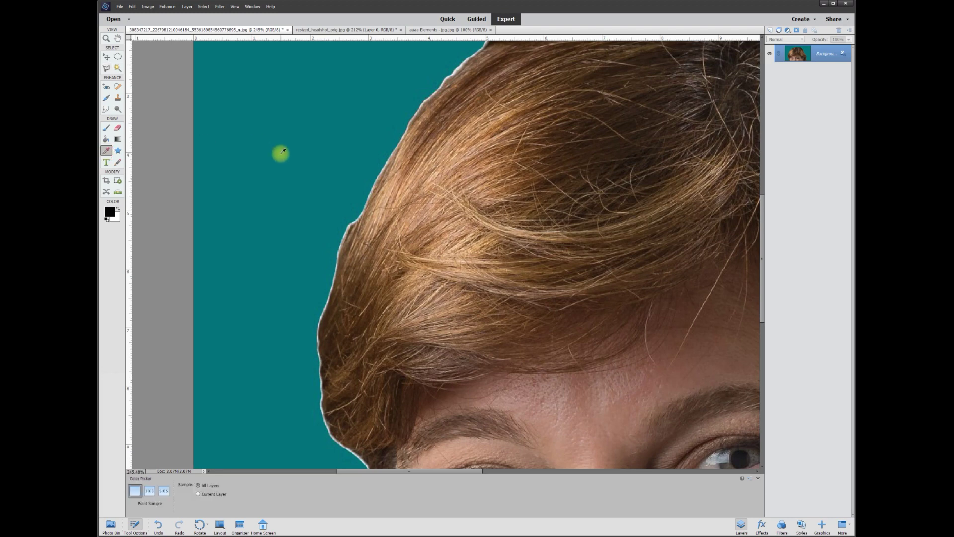
pyautogui.click(420, 30)
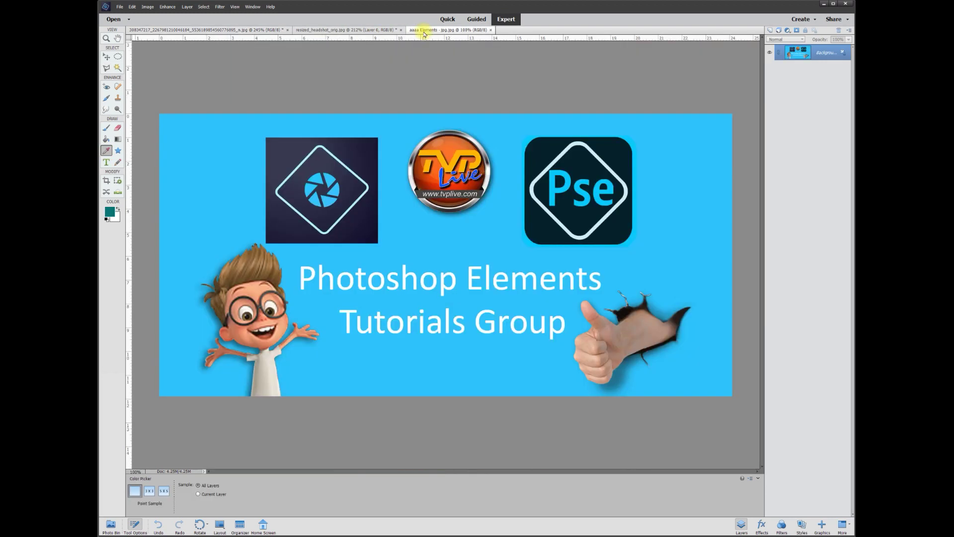
pyautogui.click(380, 30)
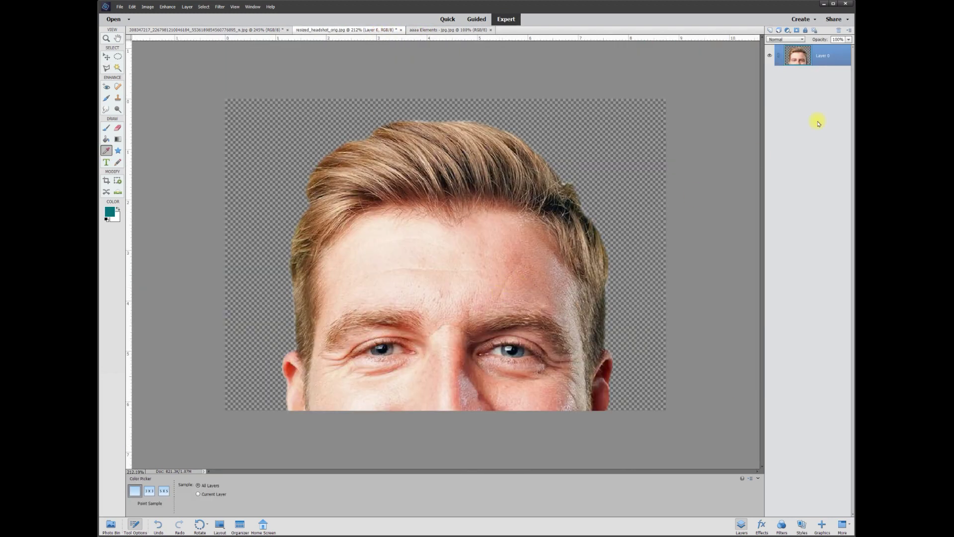
pyautogui.click(770, 31)
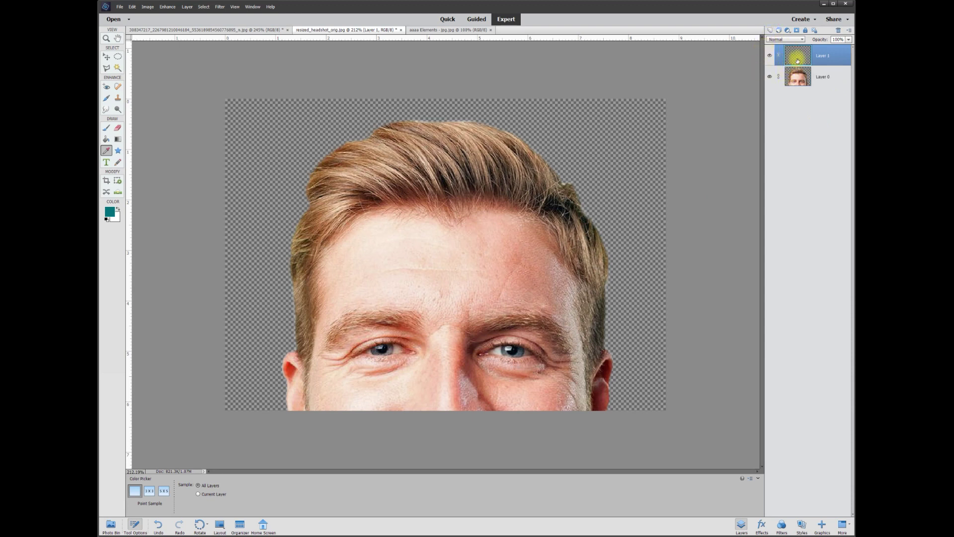
# Step: Fill Layer 1 with teal using the Paint Bucket and move it below the face layer
pyautogui.click(107, 140)
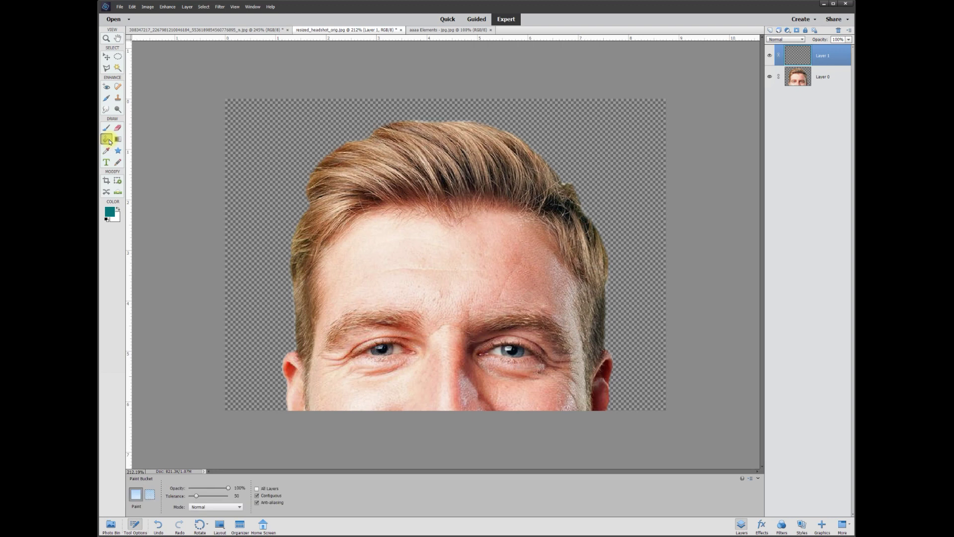
pyautogui.click(316, 151)
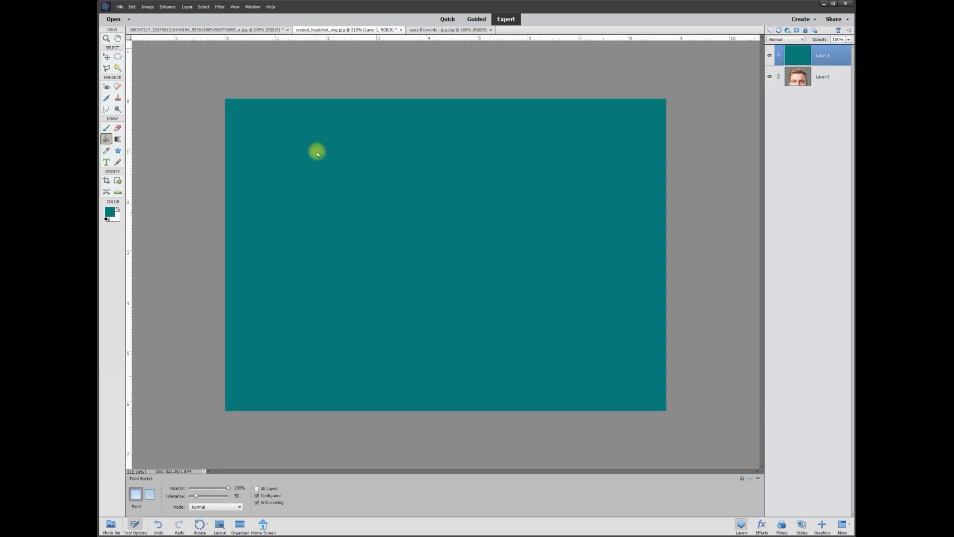
pyautogui.click(111, 58)
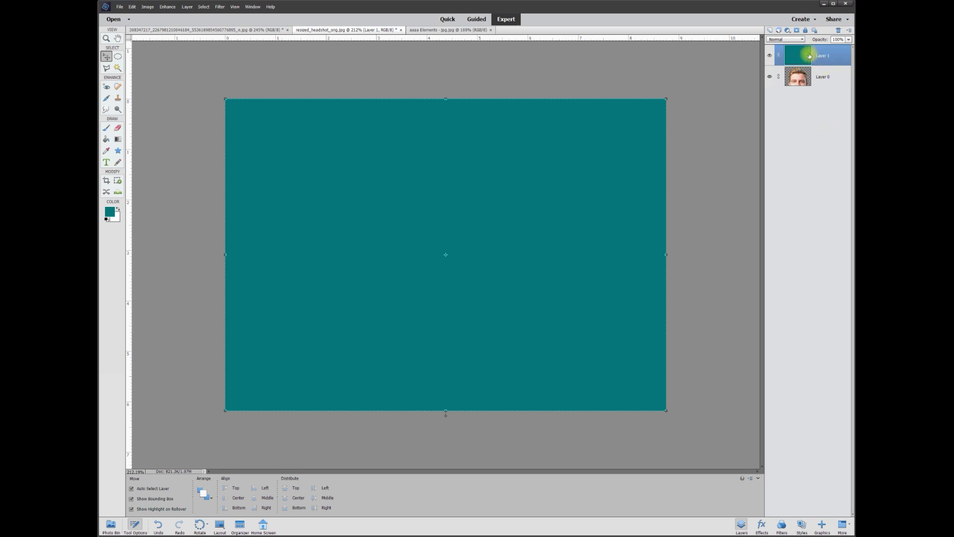
pyautogui.moveTo(818, 58); pyautogui.dragTo(820, 102)
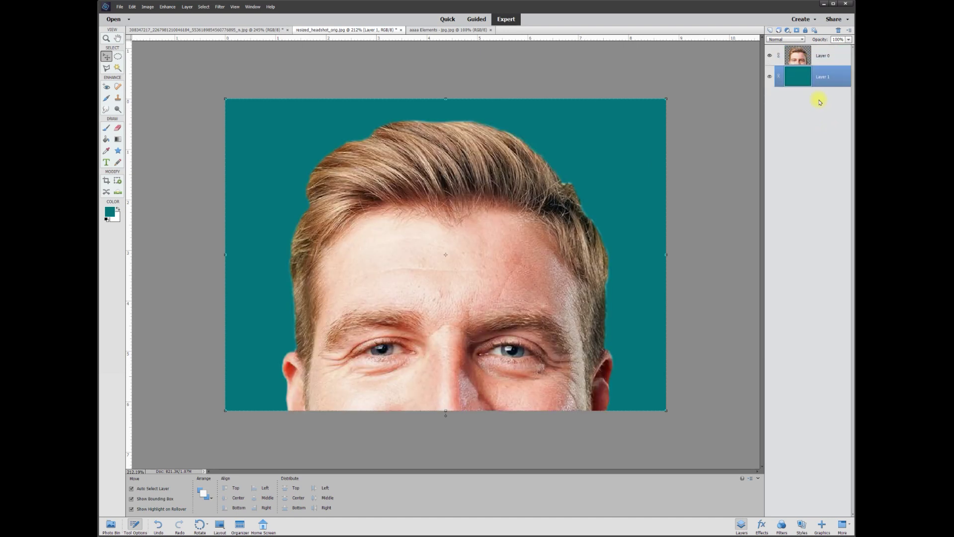
# Step: Reposition and resize the face layer, commit the transform, and deselect it
pyautogui.click(819, 59)
pyautogui.moveTo(500, 224)
pyautogui.mouseDown()
pyautogui.moveTo(517, 239)
pyautogui.moveTo(411, 179)
pyautogui.moveTo(515, 262)
pyautogui.moveTo(505, 213)
pyautogui.moveTo(505, 221)
pyautogui.mouseUp()
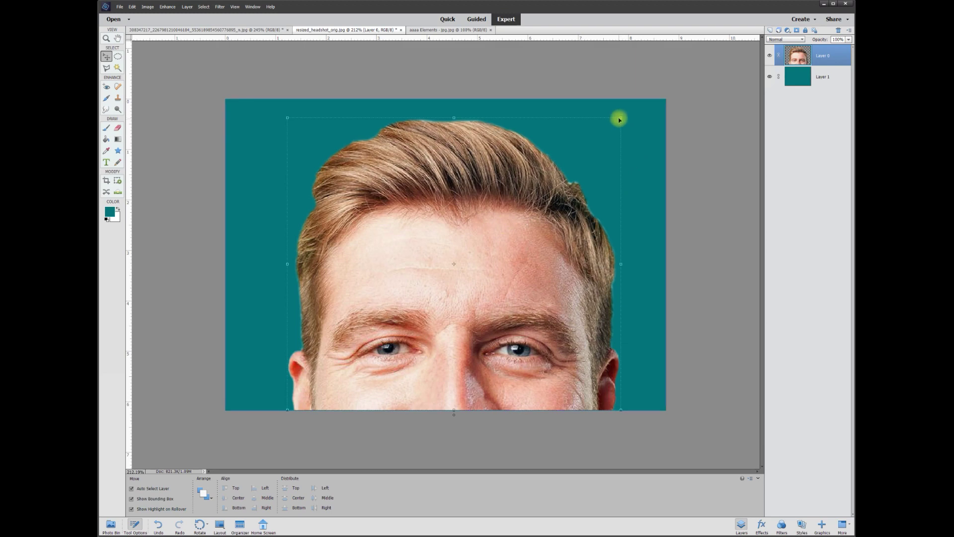
pyautogui.moveTo(620, 118)
pyautogui.mouseDown()
pyautogui.moveTo(437, 247)
pyautogui.moveTo(642, 132)
pyautogui.moveTo(631, 122)
pyautogui.mouseUp()
pyautogui.press('Return')
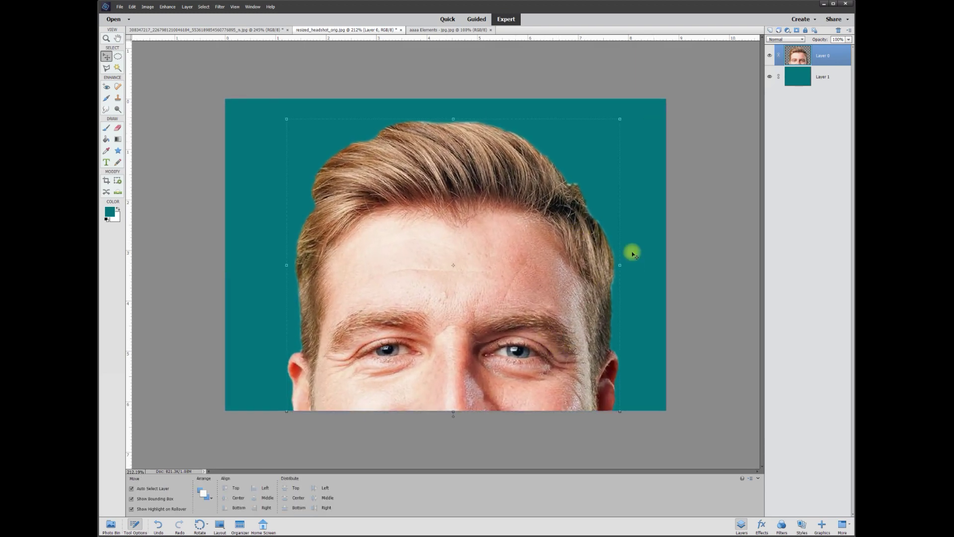
pyautogui.click(696, 255)
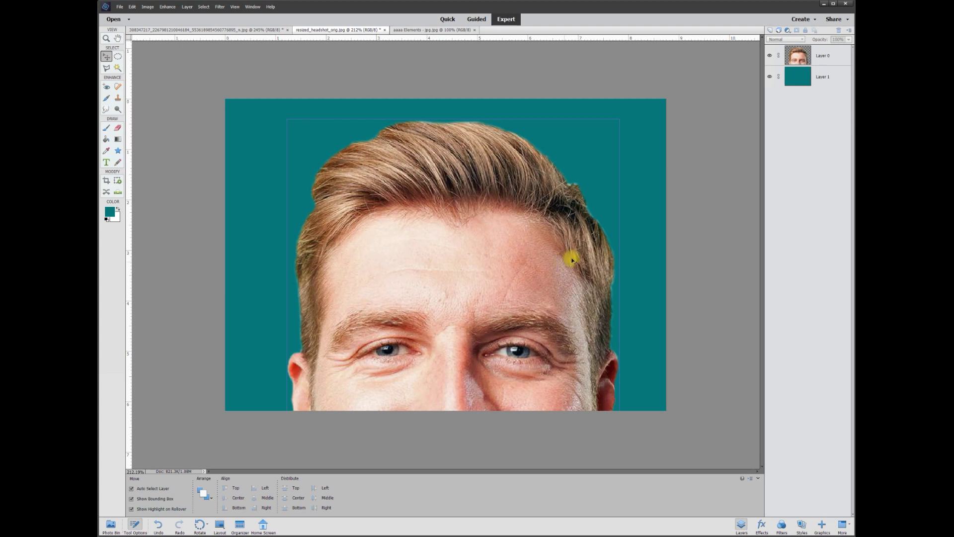
# Step: Reset the colours to a default black foreground, then zoom in to check the hairline against the teal
pyautogui.press('d')
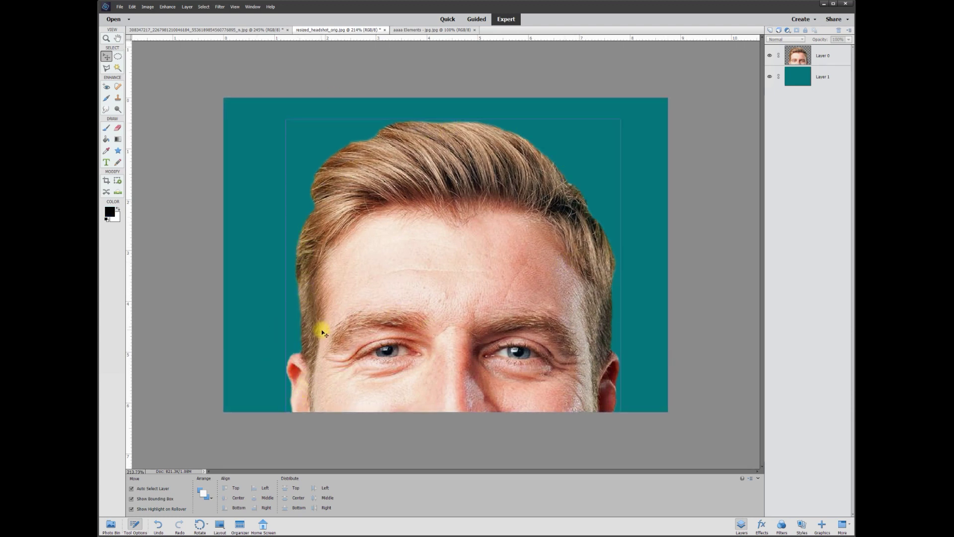
pyautogui.scroll(5, 298, 277)
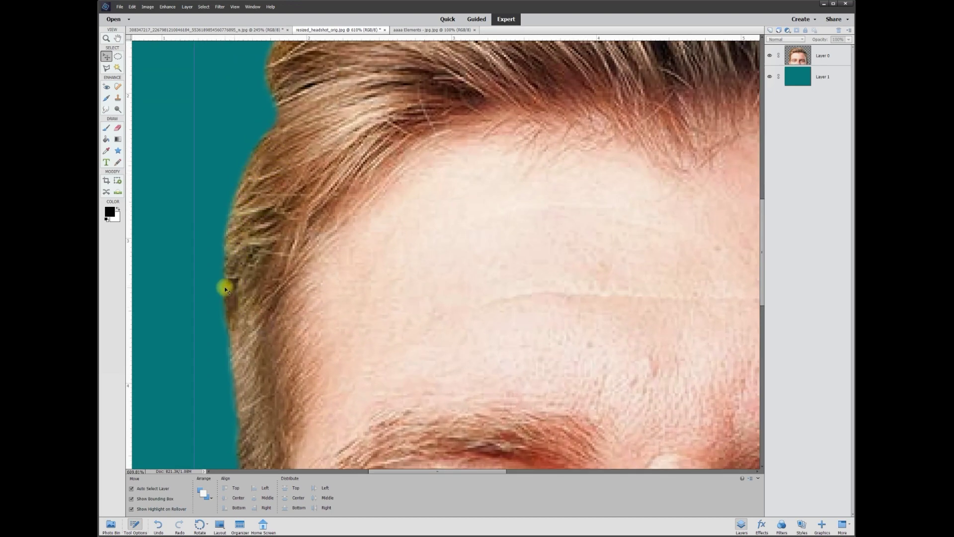
pyautogui.scroll(1, 228, 284)
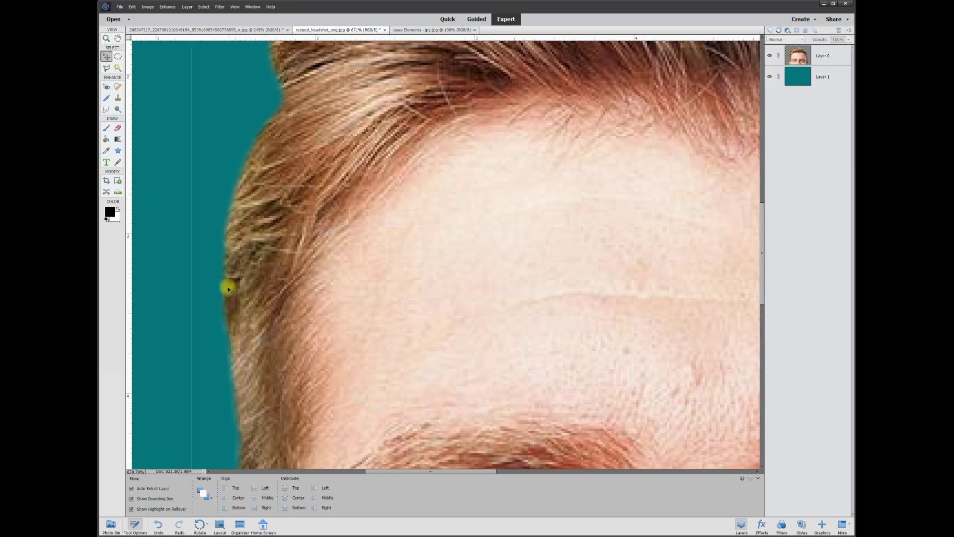
pyautogui.scroll(-4, 244, 199)
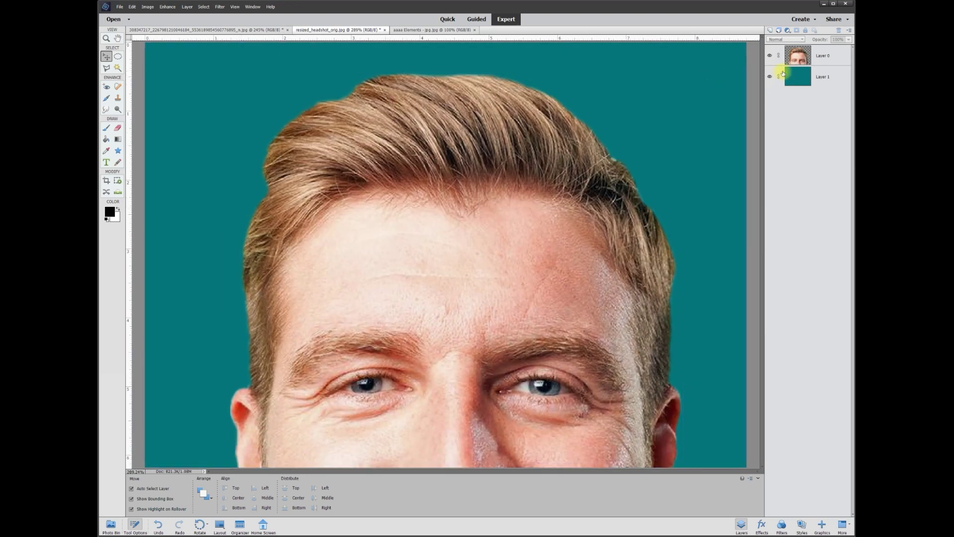
# Step: Fill Layer 1 with solid black using the Paint Bucket, then return to the Move tool and deselect
pyautogui.click(830, 77)
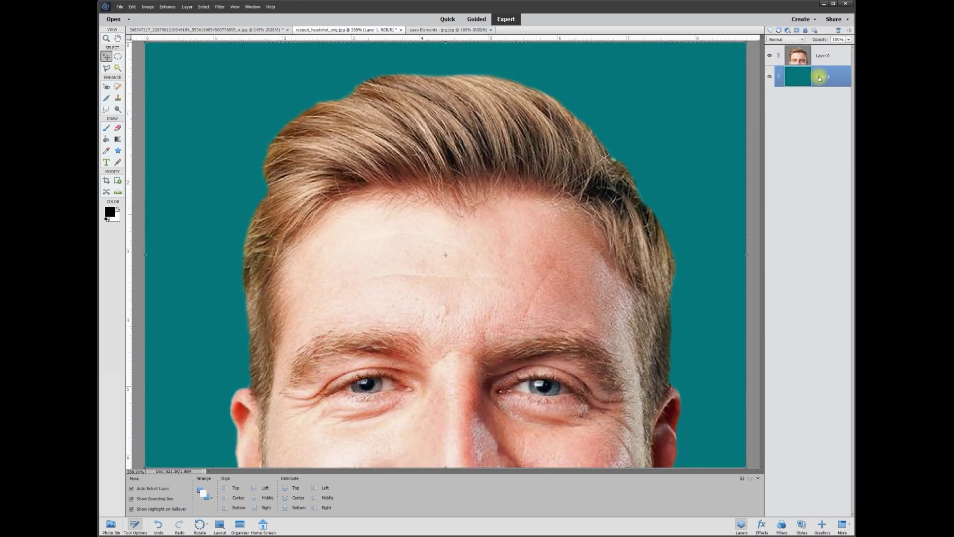
pyautogui.click(110, 208)
pyautogui.click(640, 211)
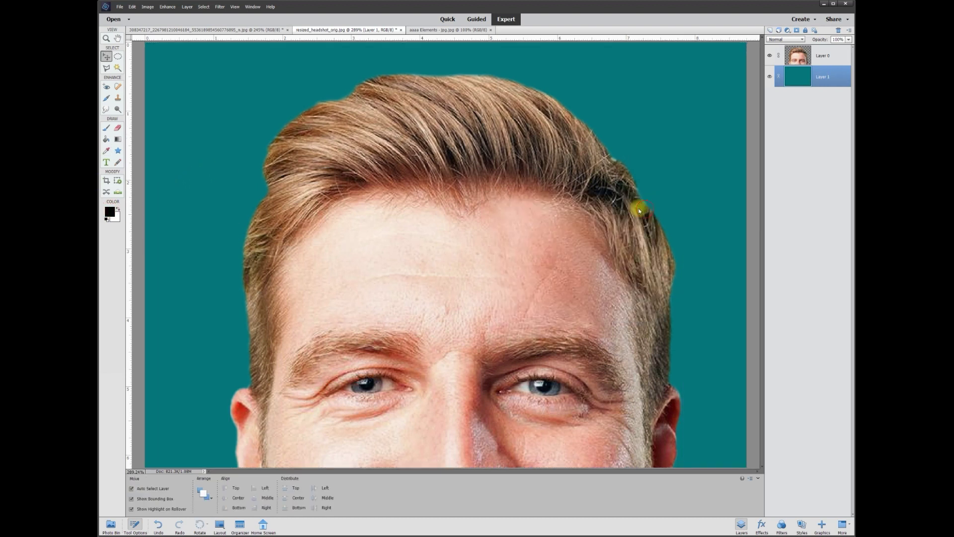
pyautogui.click(106, 141)
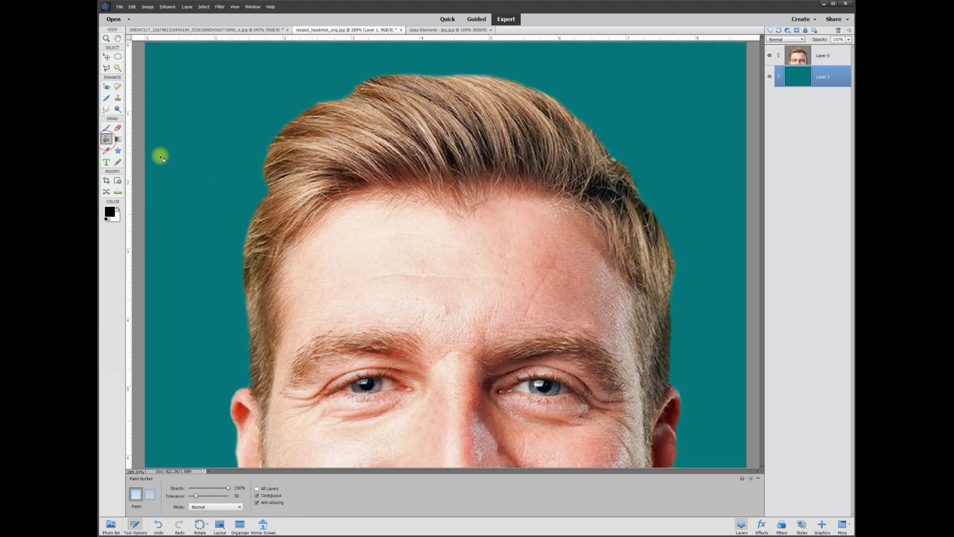
pyautogui.click(182, 173)
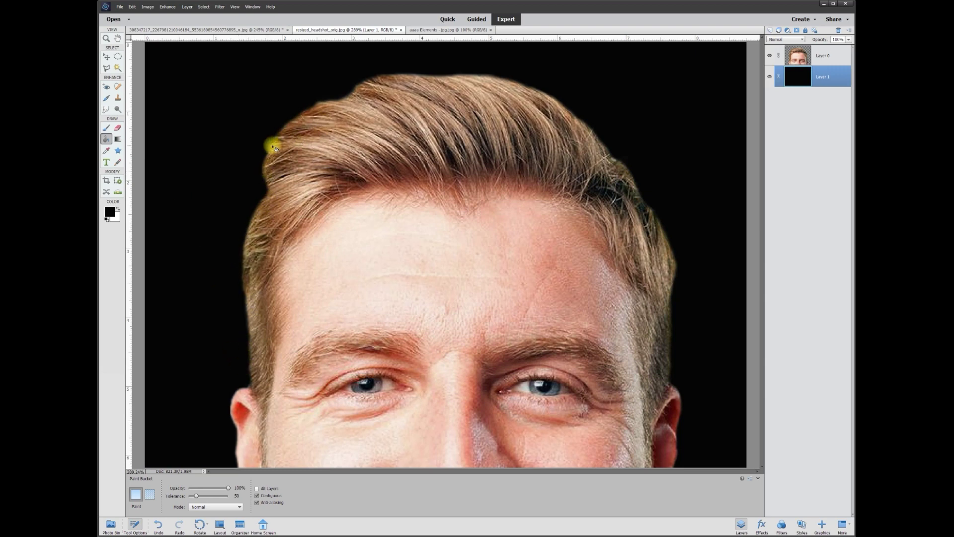
pyautogui.scroll(5, 273, 115)
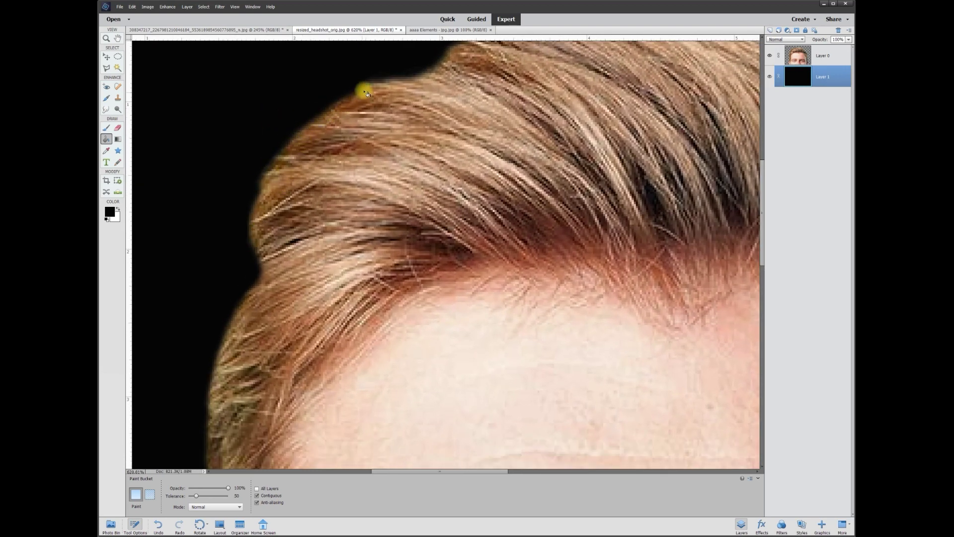
pyautogui.scroll(-5, 517, 169)
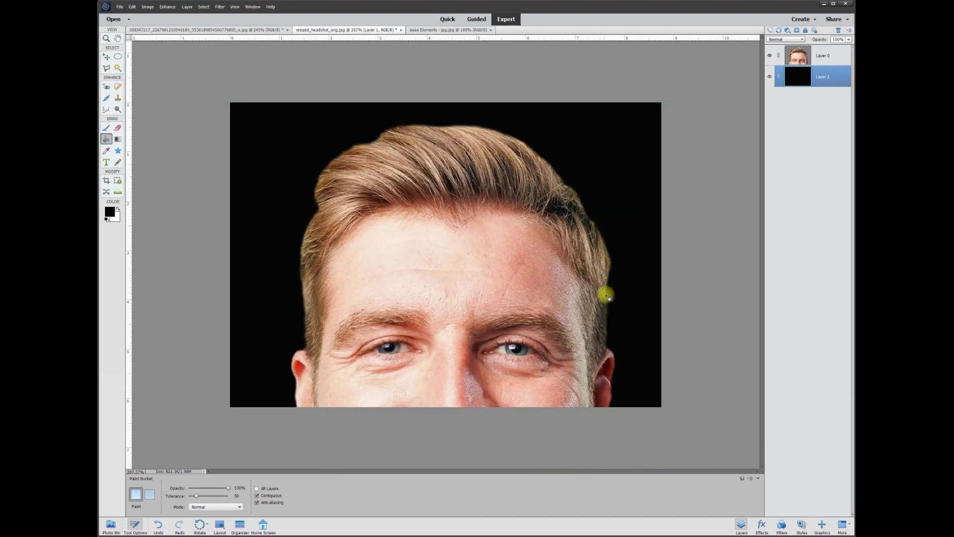
pyautogui.click(109, 57)
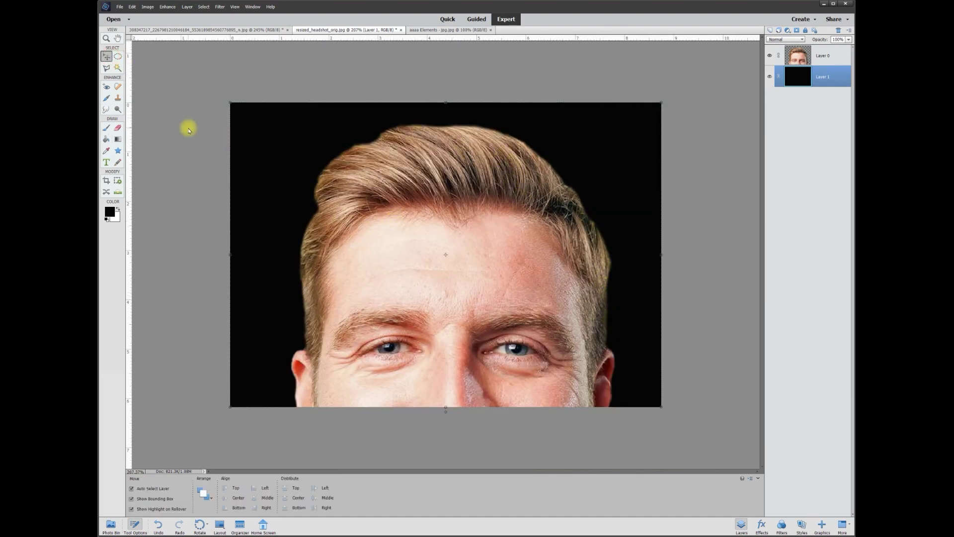
pyautogui.click(188, 130)
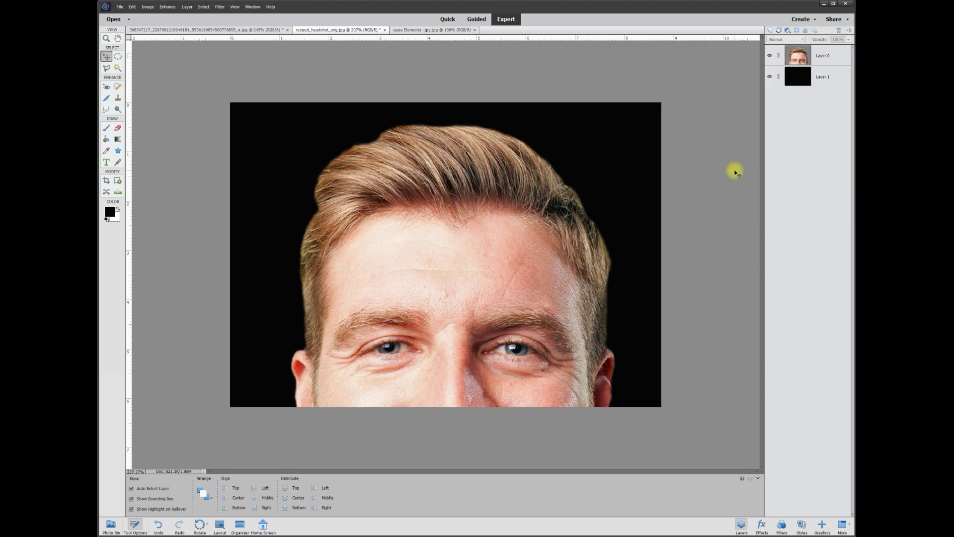